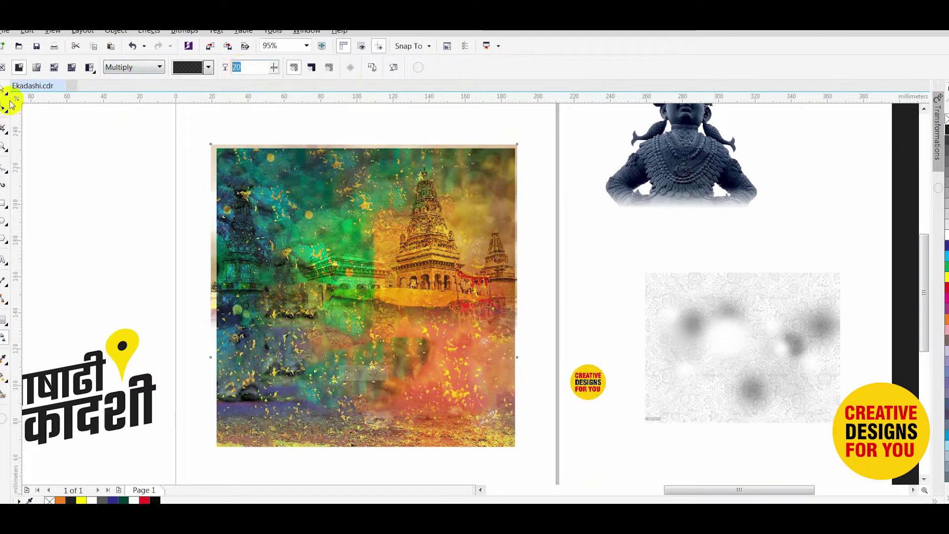
# Shift the temple image slightly over the colourful square background and PowerClip it inside the square.
pyautogui.click(5, 89)
pyautogui.moveTo(370, 207); pyautogui.dragTo(387, 184)
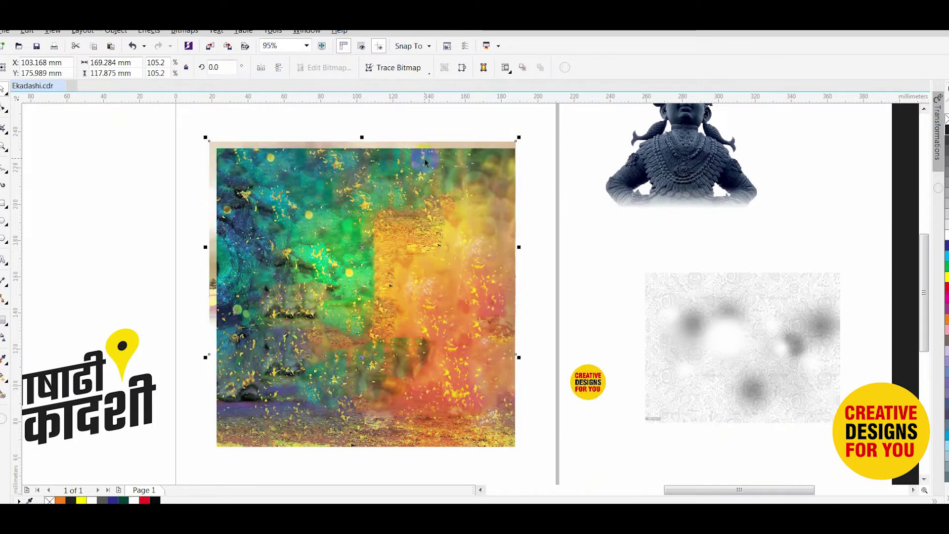
pyautogui.rightClick(434, 142)
pyautogui.click(431, 200)
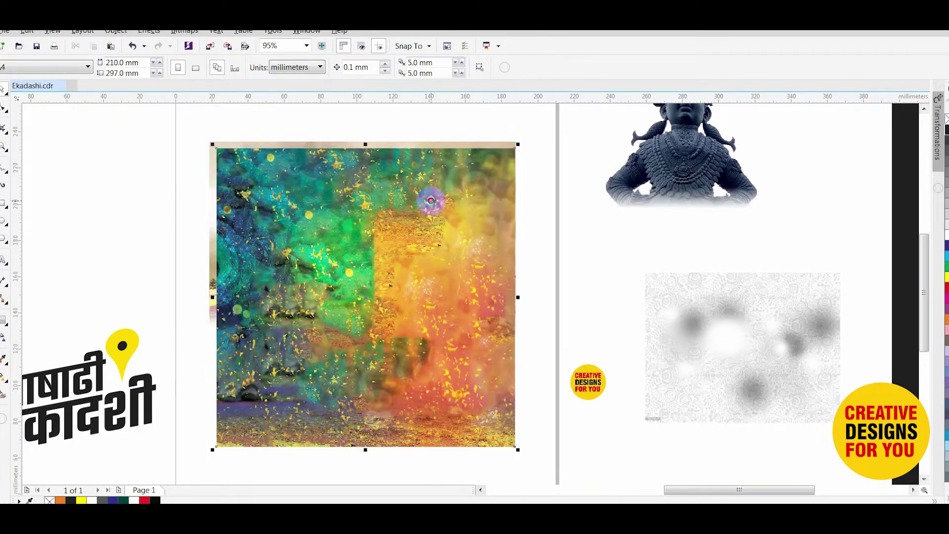
# Move the crowd photo onto the page below the artwork and give it a uniform transparency of 20 in Multiply mode.
pyautogui.scroll(-3, 554, 212)
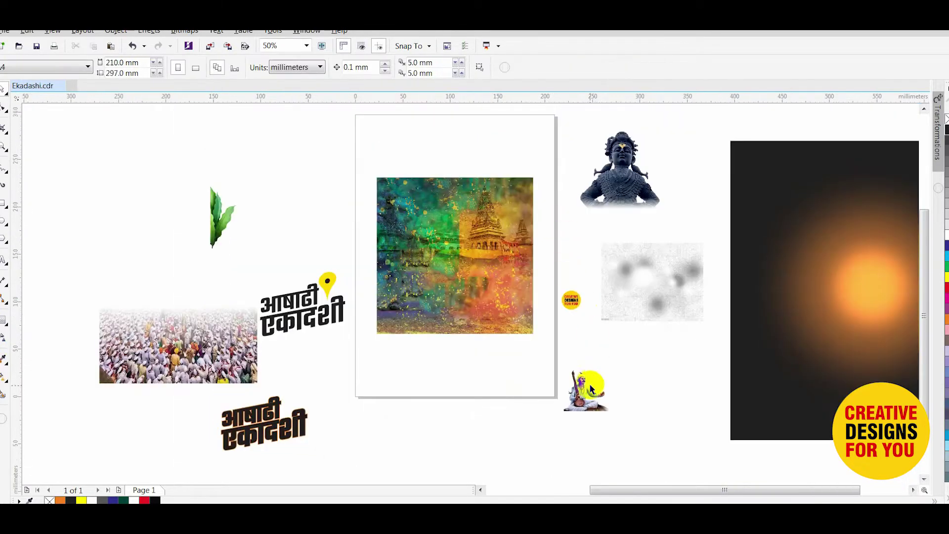
pyautogui.moveTo(228, 328); pyautogui.dragTo(502, 360)
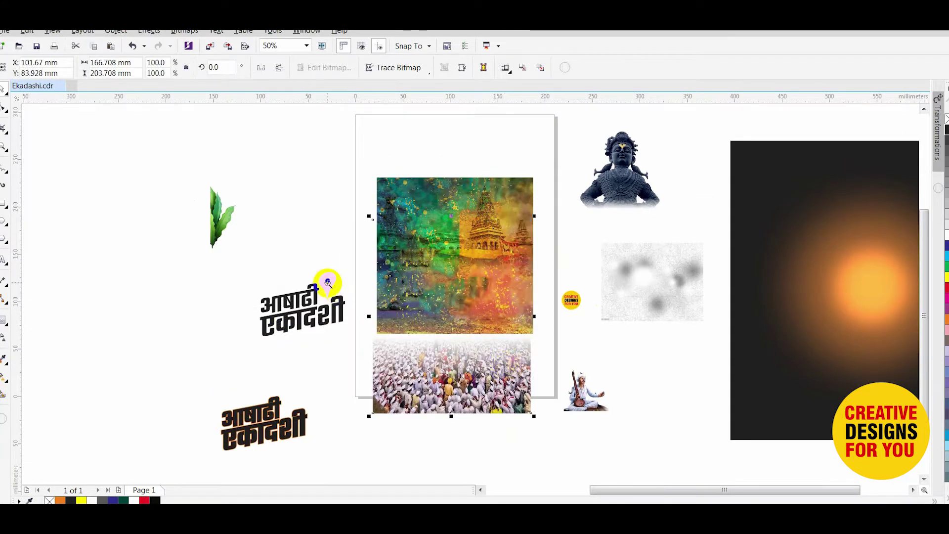
pyautogui.scroll(3, 491, 448)
pyautogui.click(5, 318)
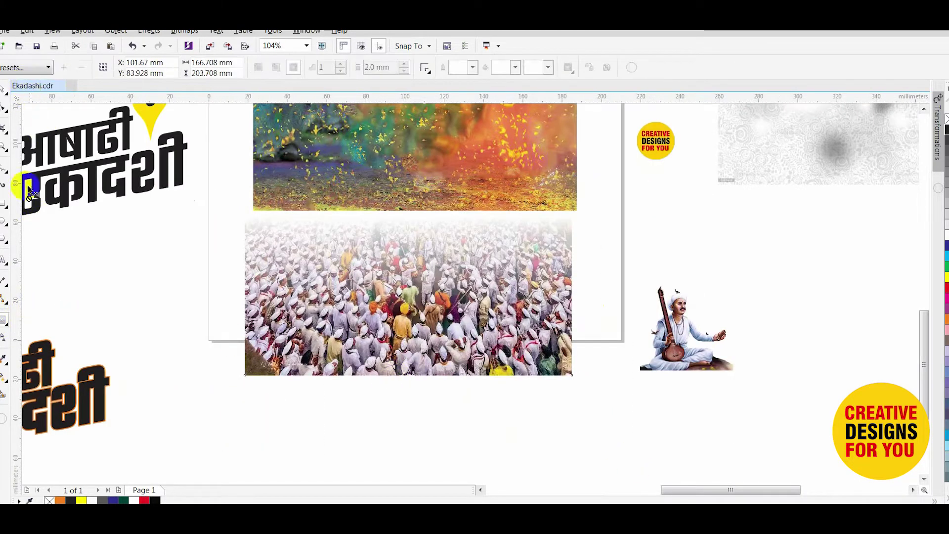
pyautogui.click(4, 340)
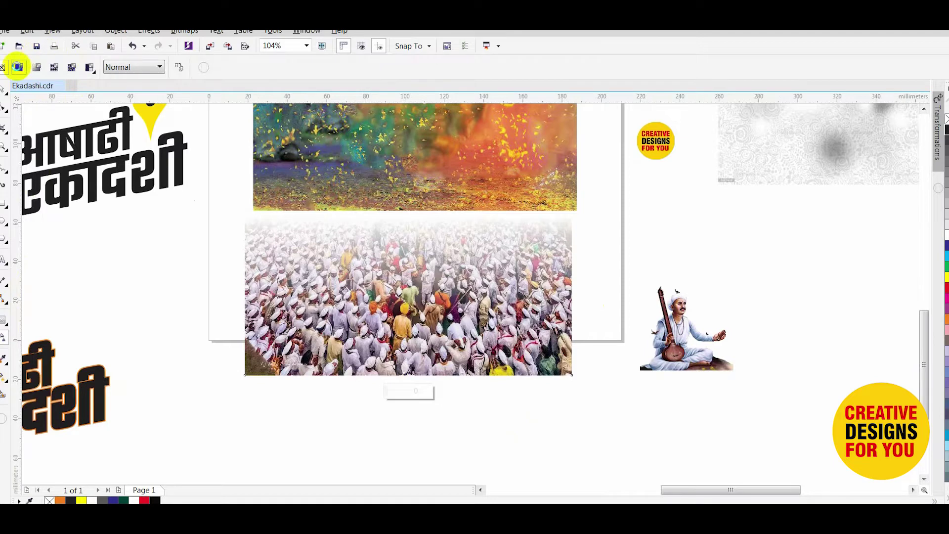
pyautogui.click(18, 68)
pyautogui.click(127, 70)
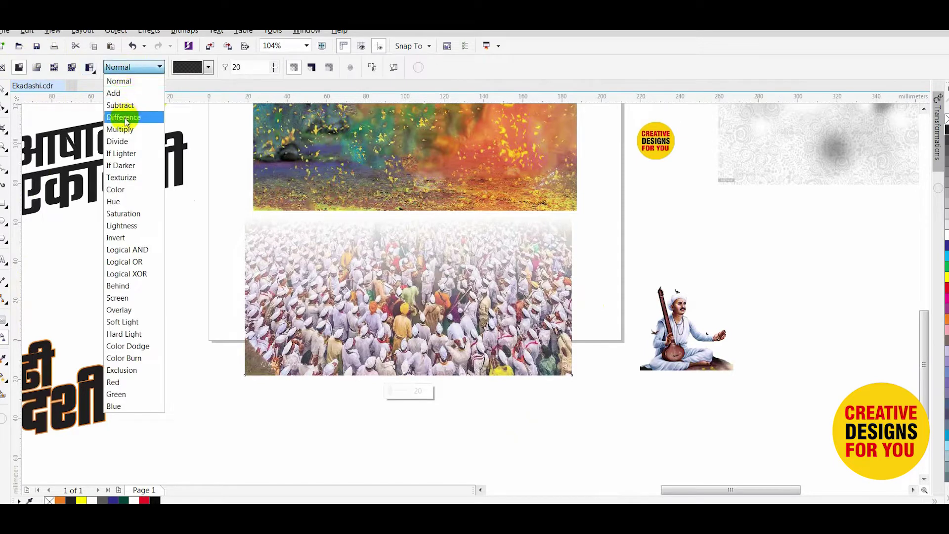
pyautogui.click(121, 129)
pyautogui.click(24, 68)
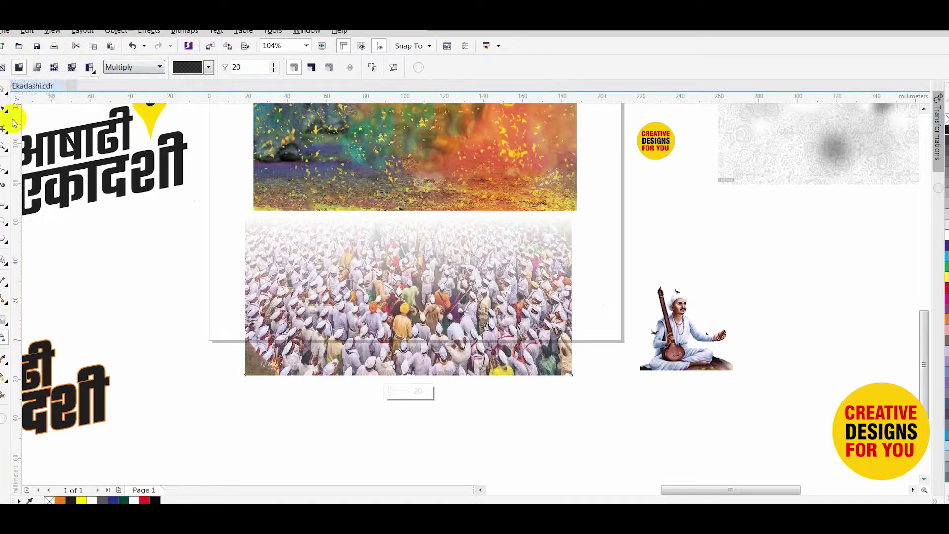
# Position the crowd photo over the lower part of the square artwork.
pyautogui.click(4, 92)
pyautogui.moveTo(407, 270); pyautogui.dragTo(413, 292)
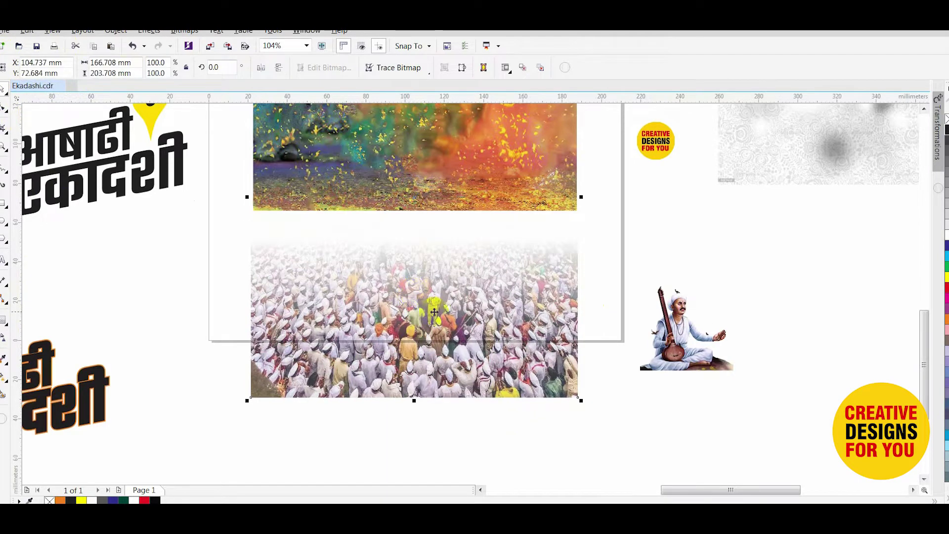
pyautogui.hotkey('ctrl', 'z')
pyautogui.scroll(-4, 468, 281)
pyautogui.scroll(3, 345, 186)
pyautogui.moveTo(497, 375); pyautogui.dragTo(545, 244)
# PowerClip the crowd photo inside the square artwork.
pyautogui.scroll(-3, 526, 231)
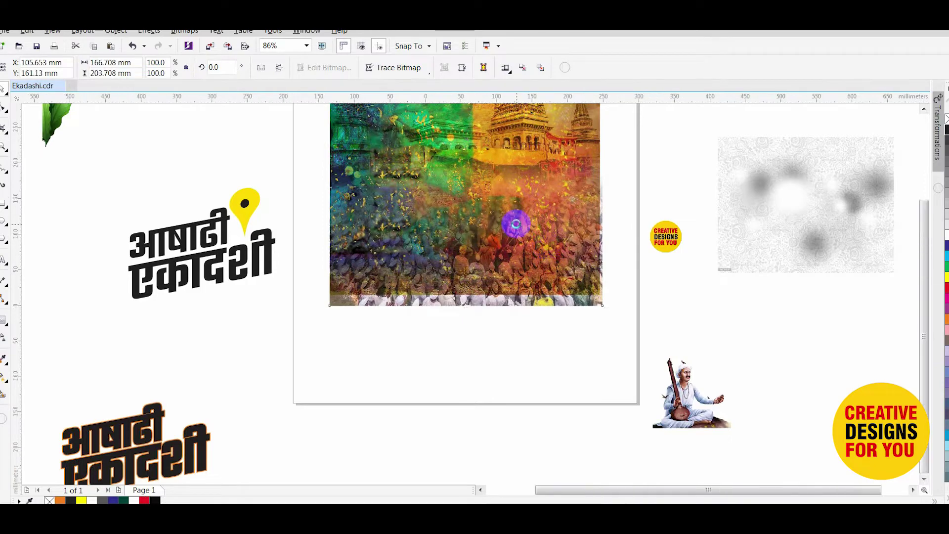
pyautogui.press('F2')
pyautogui.moveTo(382, 129); pyautogui.dragTo(587, 256)
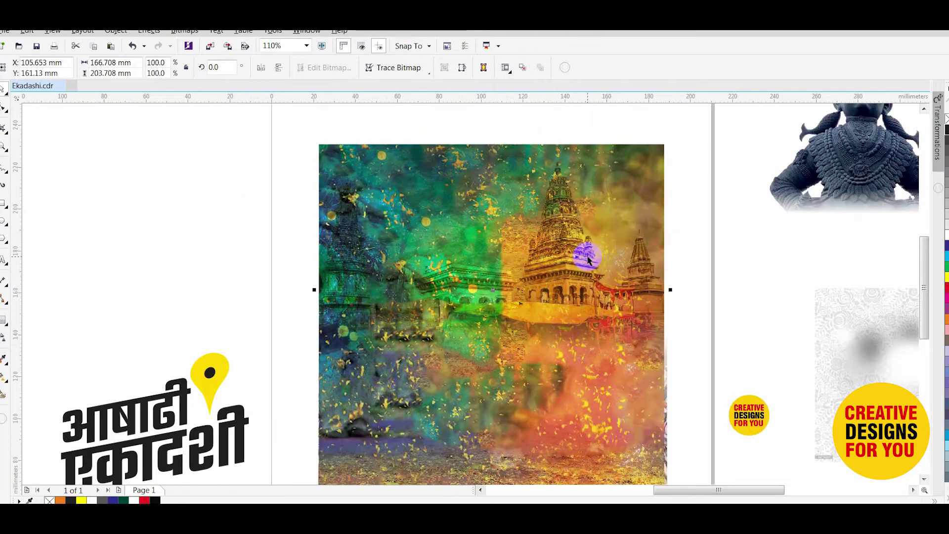
pyautogui.scroll(-3, 582, 254)
pyautogui.scroll(5, 582, 377)
pyautogui.rightClick(588, 431)
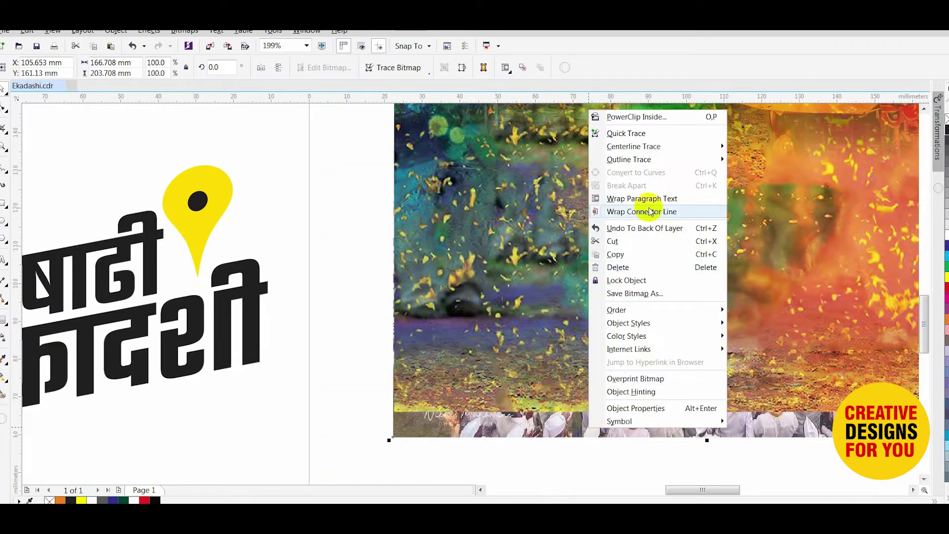
pyautogui.click(637, 117)
pyautogui.click(608, 273)
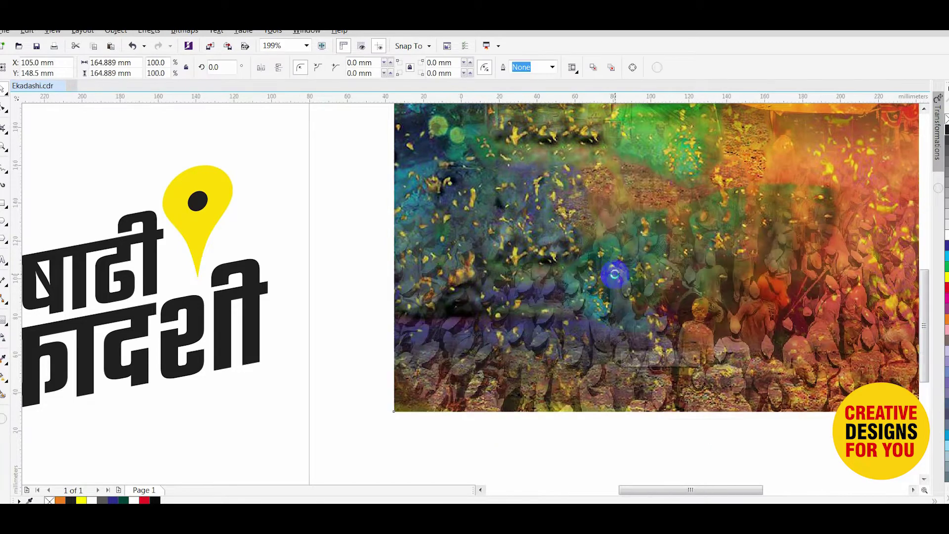
pyautogui.scroll(-6, 622, 321)
pyautogui.moveTo(776, 355); pyautogui.dragTo(776, 354)
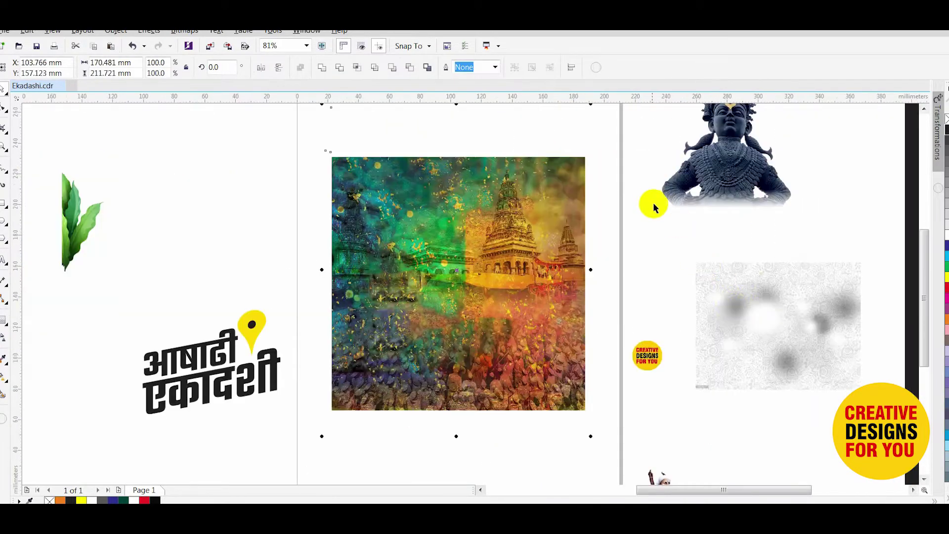
pyautogui.click(631, 196)
pyautogui.hotkey('alt', 'v')
pyautogui.press('w')
pyautogui.hotkey('shift', 'F9')
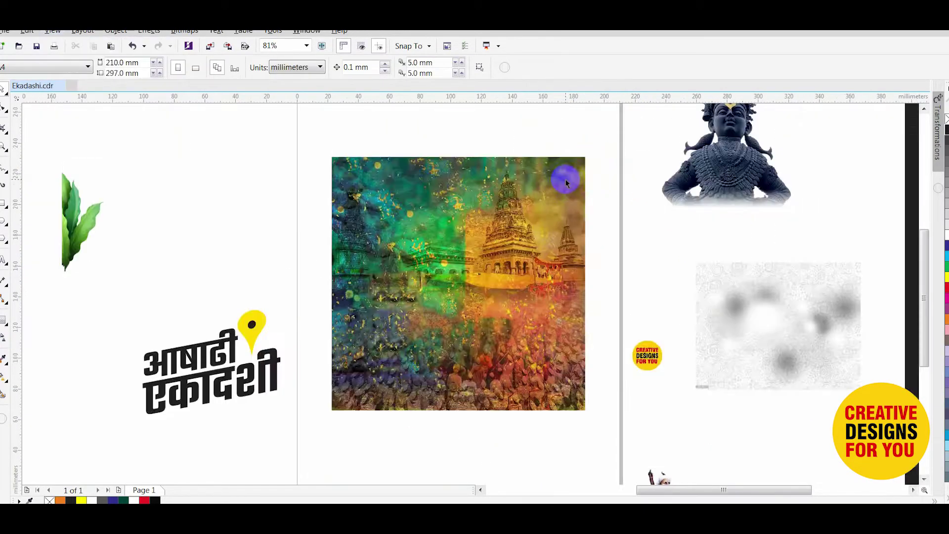
pyautogui.click(566, 179)
pyautogui.click(611, 203)
pyautogui.click(561, 229)
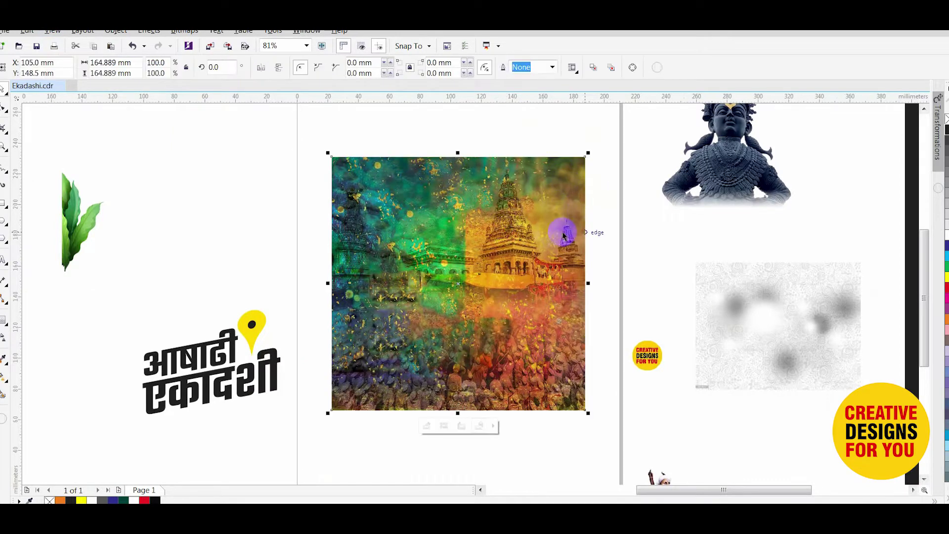
# Place the statue image horizontally centred on the artwork, in front of the temple scene.
pyautogui.click(629, 218)
pyautogui.moveTo(731, 170); pyautogui.dragTo(468, 262)
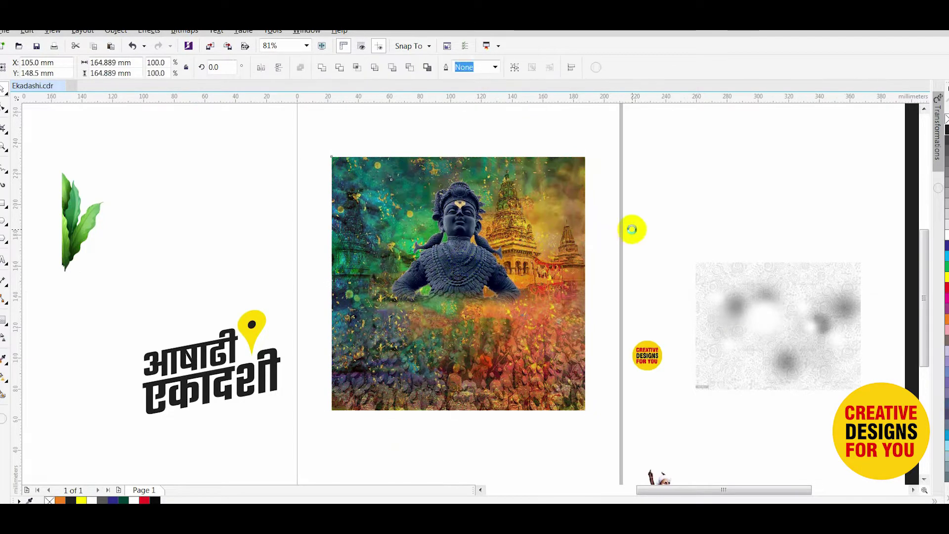
pyautogui.click(646, 214)
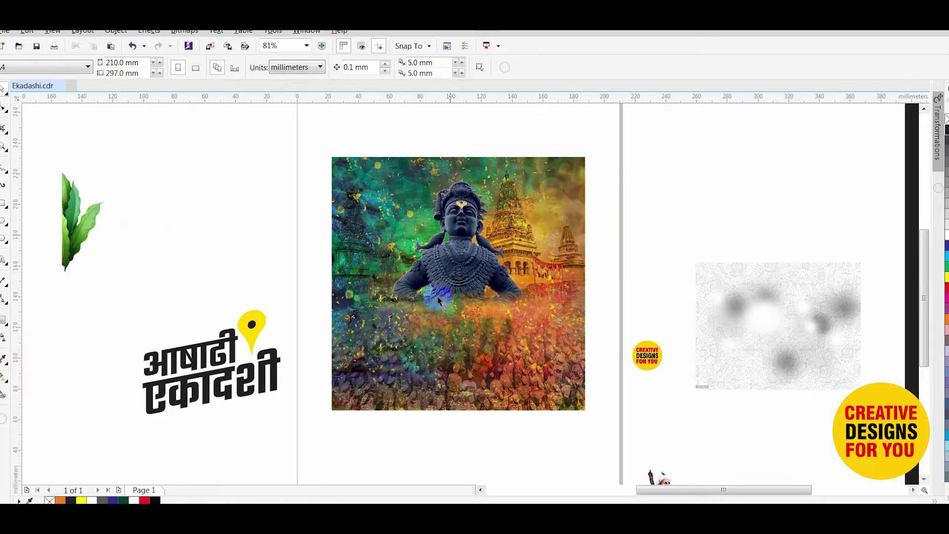
# Draw a circle about 59 mm in diameter around the statue's head, fill it orange and remove its outline.
pyautogui.press('F2')
pyautogui.moveTo(340, 134); pyautogui.dragTo(590, 346)
pyautogui.press('F7')
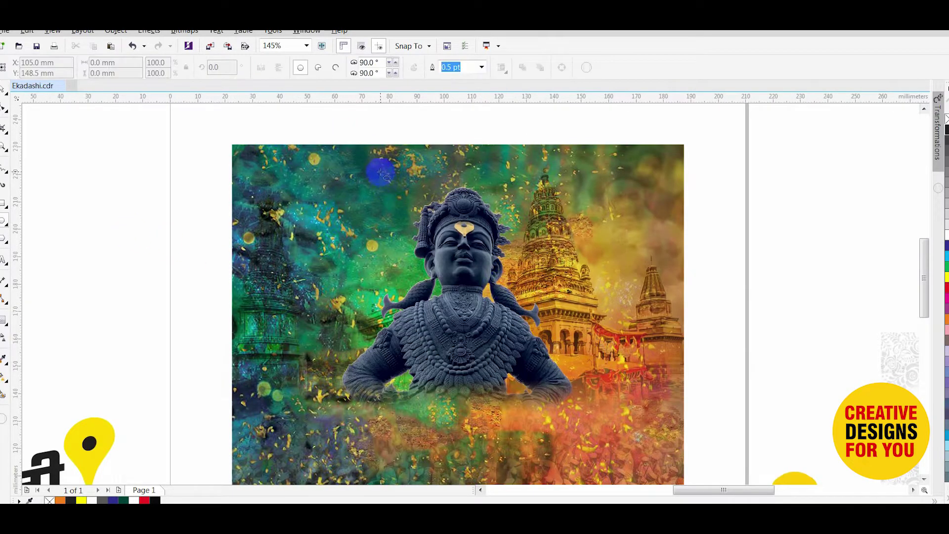
pyautogui.moveTo(380, 173); pyautogui.dragTo(544, 335)
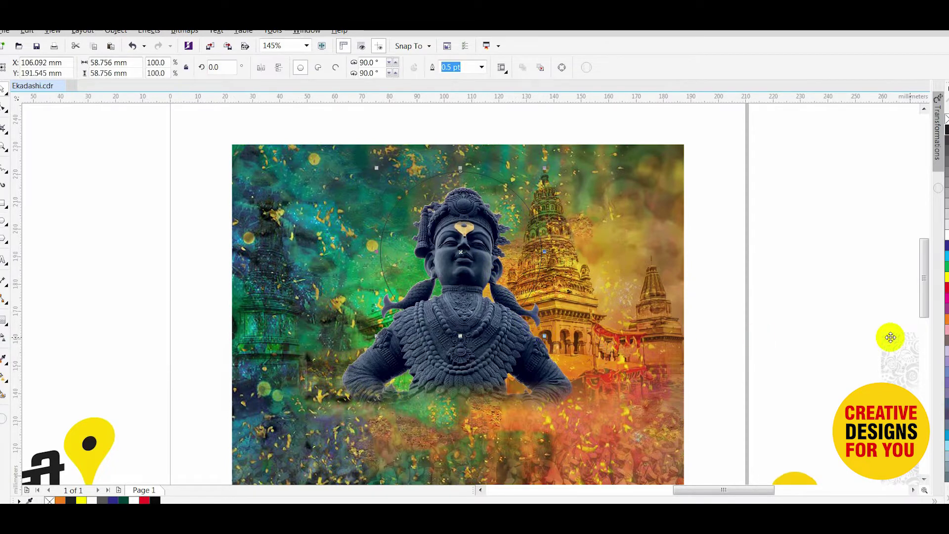
pyautogui.click(945, 324)
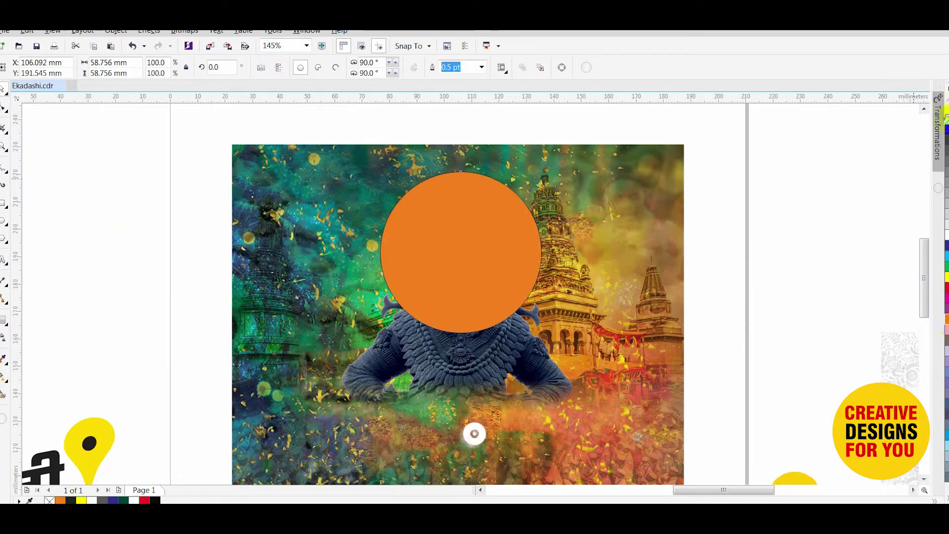
pyautogui.rightClick(945, 119)
# Fade the circle out towards its lower edge with a linear transparency and change its fill to a lighter orange.
pyautogui.click(3, 337)
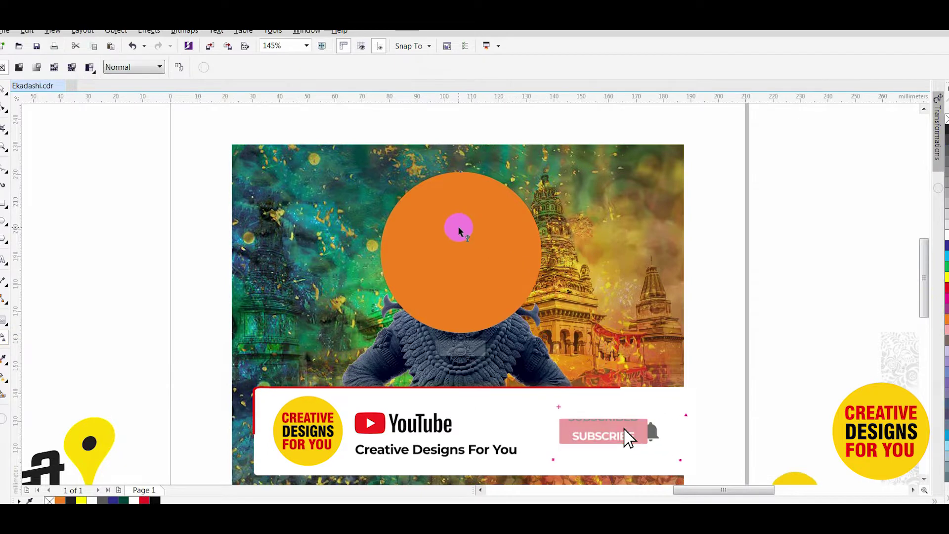
pyautogui.moveTo(459, 228); pyautogui.dragTo(462, 334)
pyautogui.press('space')
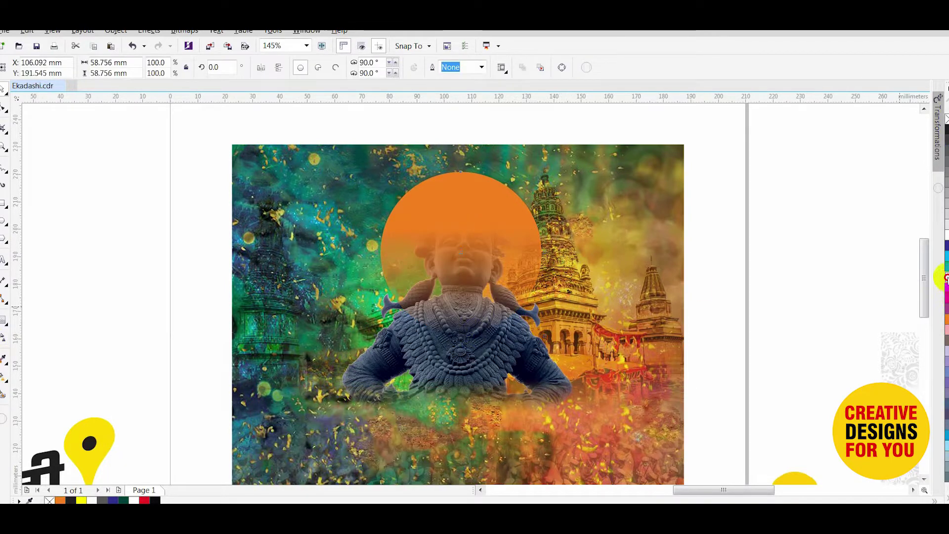
pyautogui.click(944, 278)
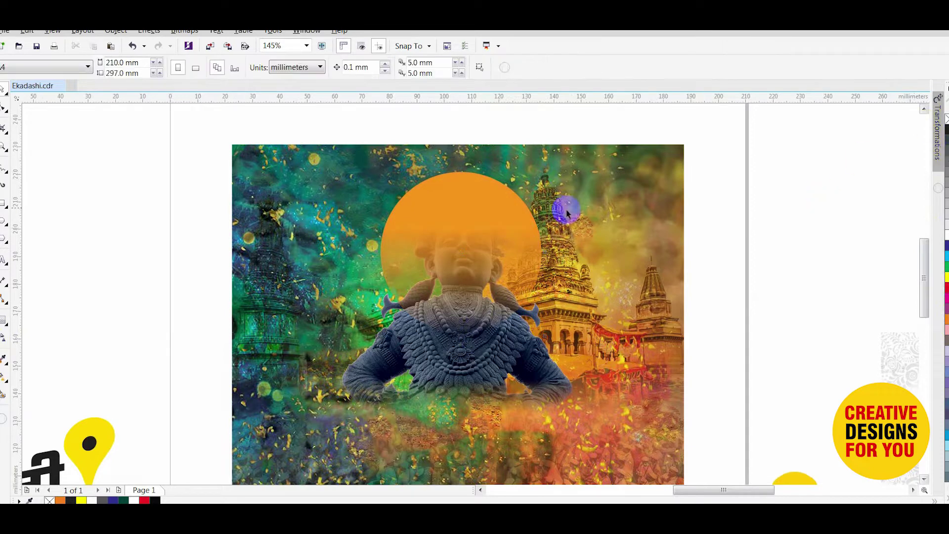
# Create a concentric copy of the circle scaled to 67% and fill it yellow.
pyautogui.hotkey('shift', 'pageup')
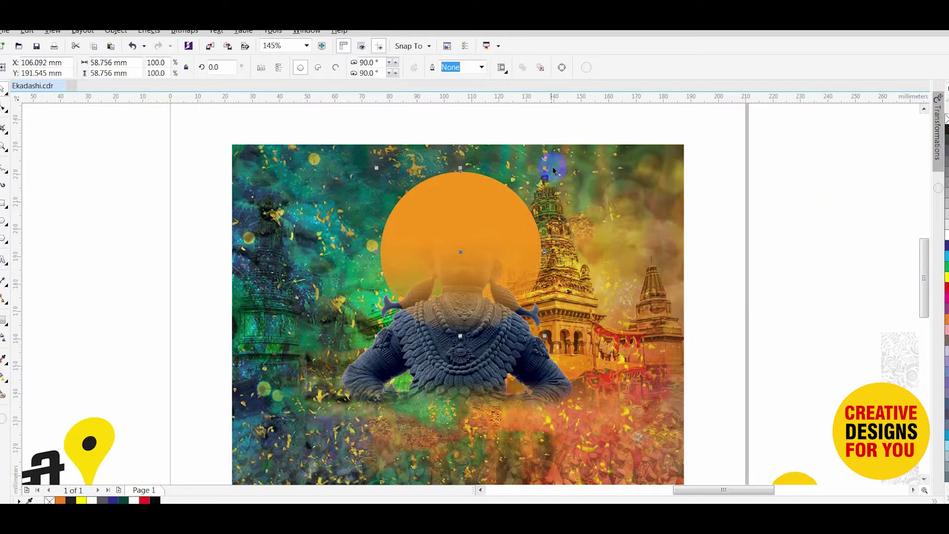
pyautogui.moveTo(542, 195); pyautogui.dragTo(542, 197)
pyautogui.rightClick(542, 197)
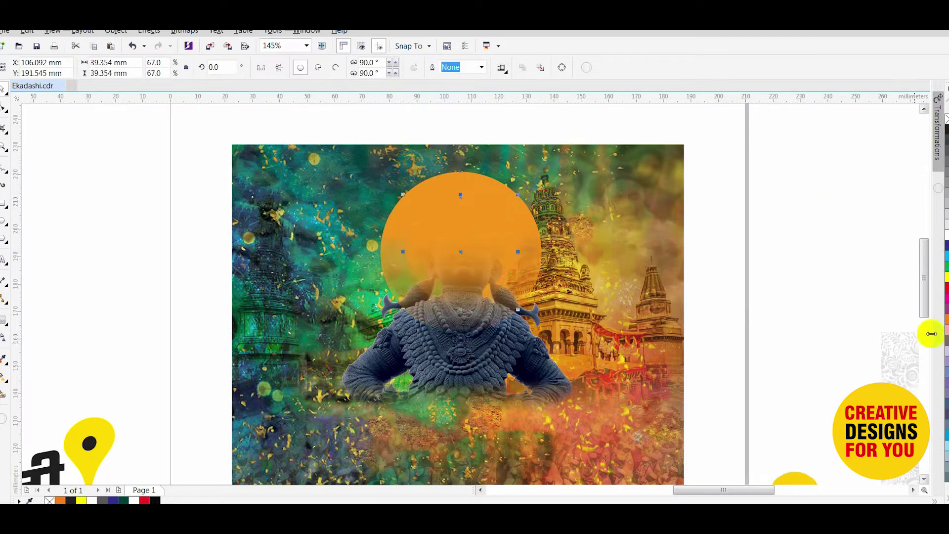
pyautogui.click(944, 278)
# Bring the statue in front of the orange and yellow circles.
pyautogui.click(606, 244)
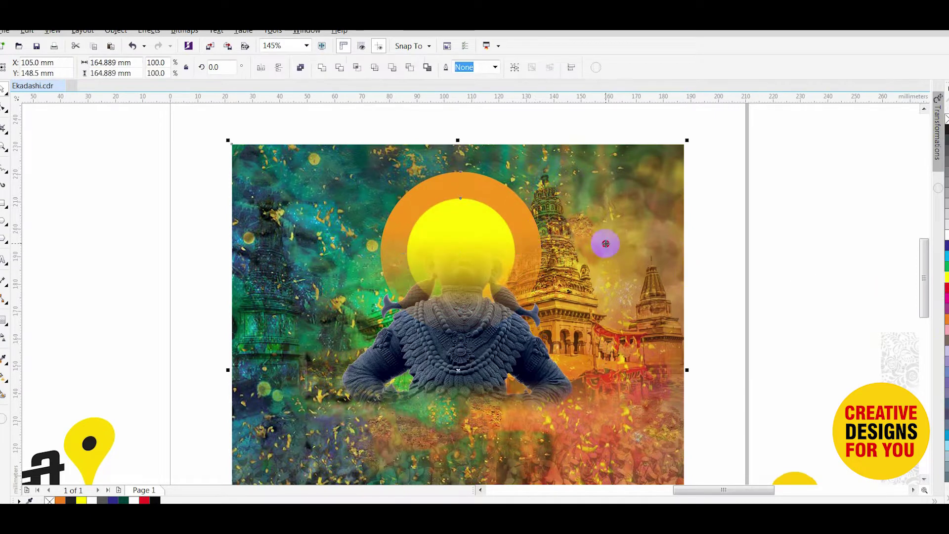
pyautogui.hotkey('shift', 'pageup')
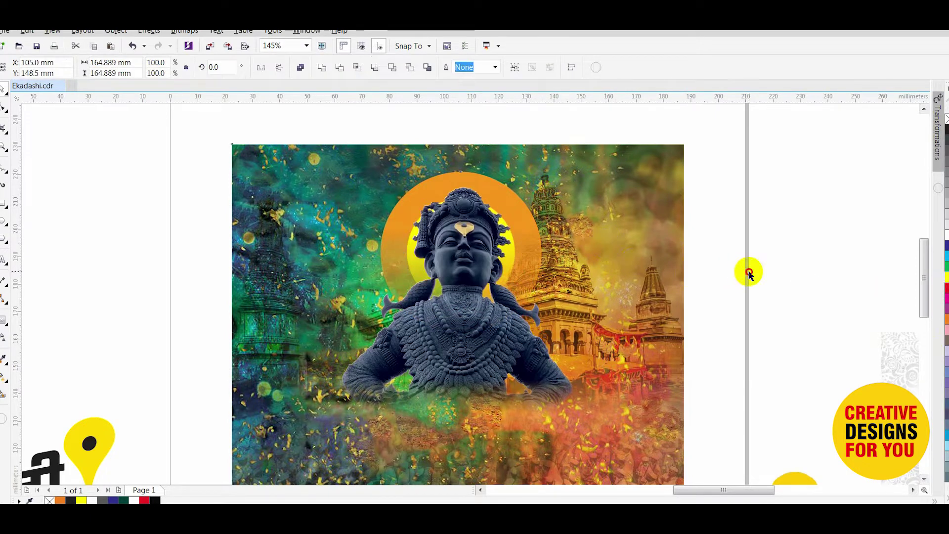
pyautogui.click(749, 271)
pyautogui.click(482, 348)
pyautogui.click(743, 289)
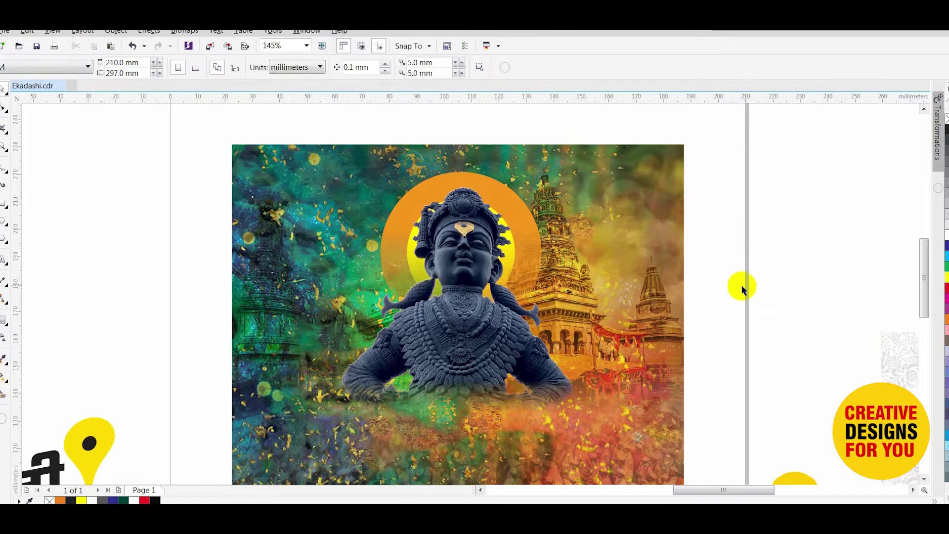
# Move the orange glow over the statue on the artwork and scale it down to 85.8%, about 206 mm wide.
pyautogui.scroll(-2, 742, 289)
pyautogui.scroll(-2, 841, 370)
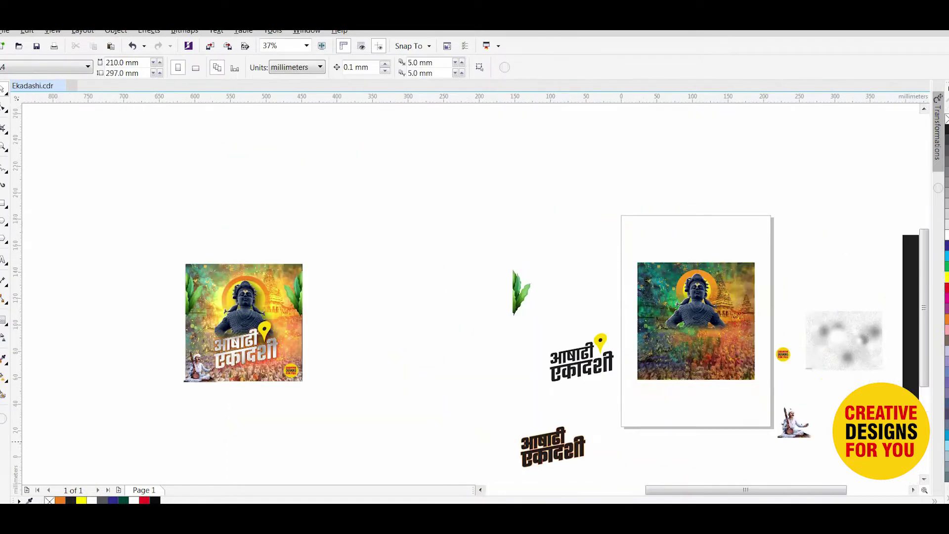
pyautogui.scroll(1, 771, 322)
pyautogui.scroll(-2, 840, 383)
pyautogui.click(873, 368)
pyautogui.moveTo(889, 373); pyautogui.dragTo(727, 345)
pyautogui.scroll(2, 770, 390)
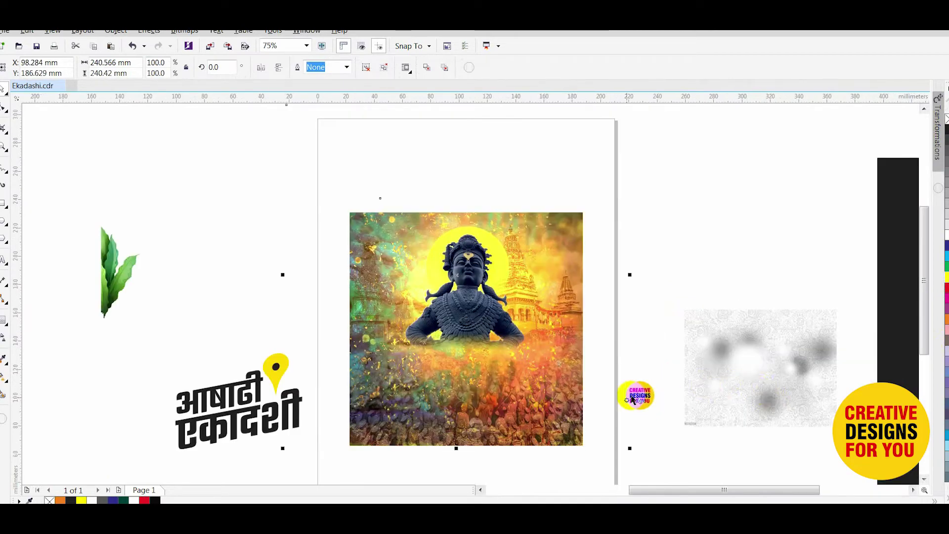
pyautogui.moveTo(630, 449); pyautogui.dragTo(606, 423)
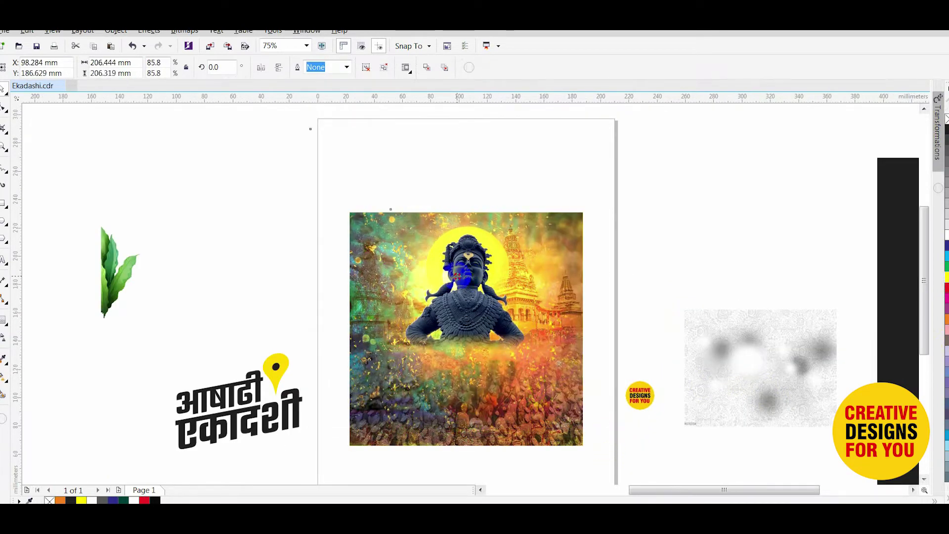
# Try to PowerClip the orange glow inside the square artwork.
pyautogui.moveTo(457, 276); pyautogui.dragTo(531, 435)
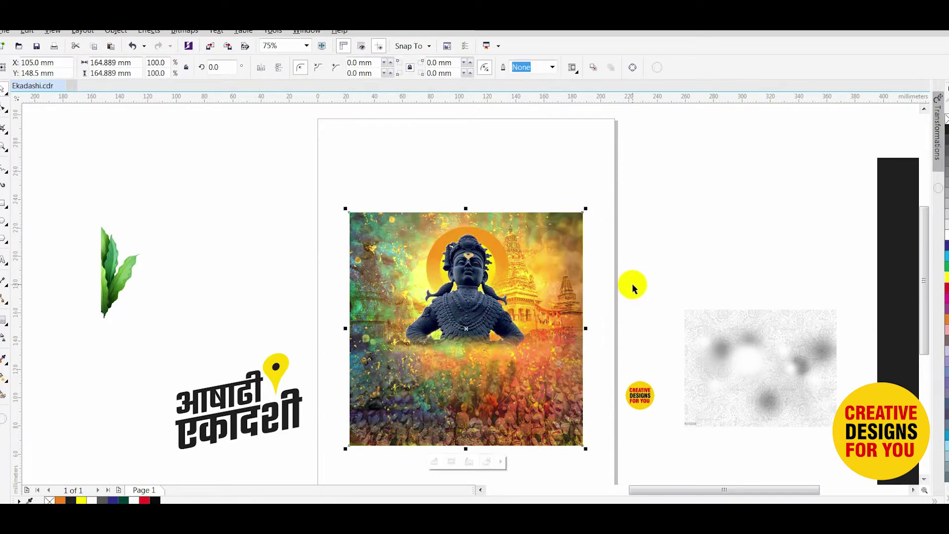
pyautogui.click(560, 371)
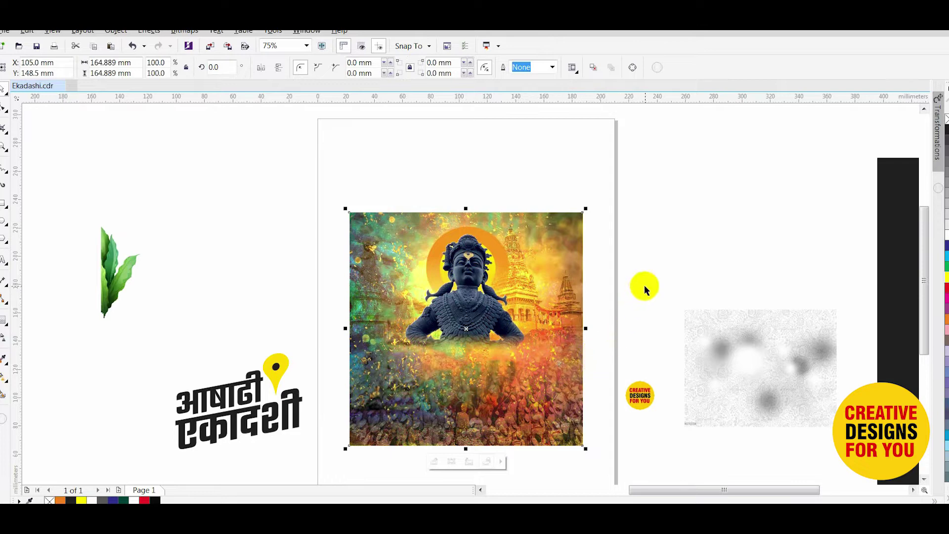
pyautogui.hotkey('ctrl', 'z')
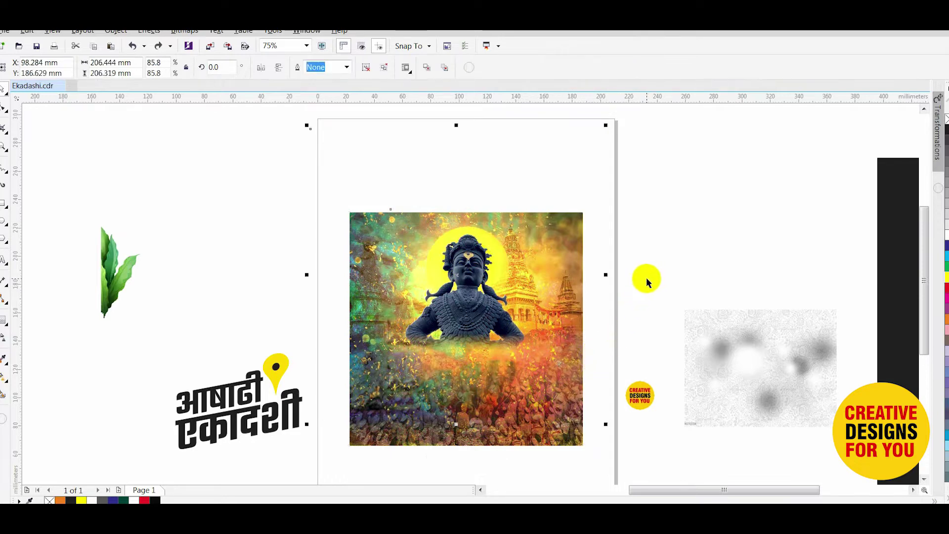
# PowerClip the orange glow inside the square artwork.
pyautogui.click(576, 383)
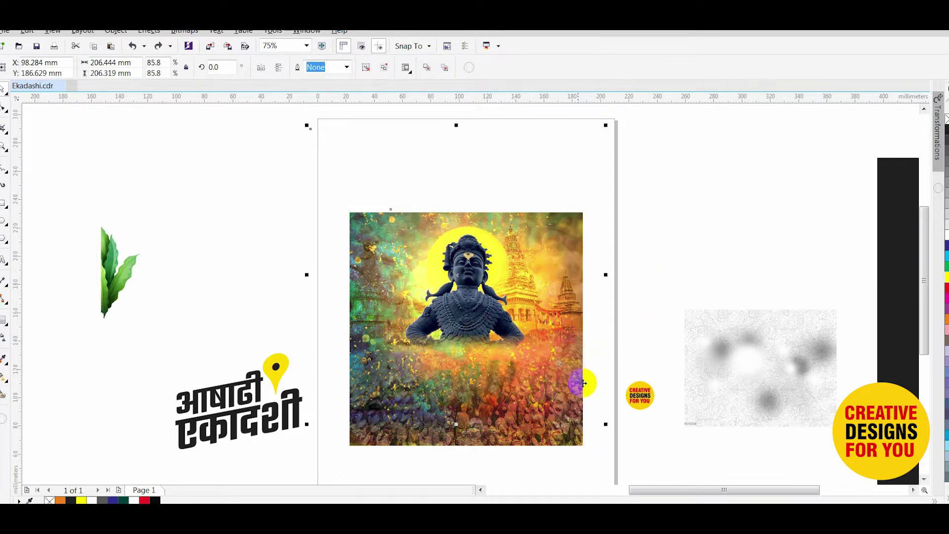
pyautogui.click(560, 406)
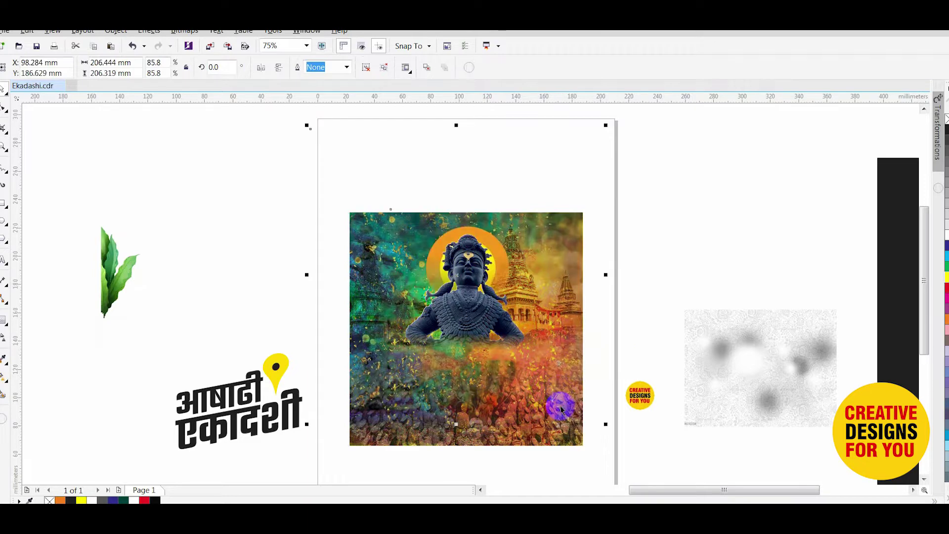
pyautogui.click(653, 254)
# Place the green leaf image over the square artwork's left edge, centred at about X 38.8 mm, Y 186.7 mm.
pyautogui.scroll(-3, 545, 234)
pyautogui.moveTo(356, 185); pyautogui.dragTo(617, 344)
pyautogui.click(127, 267)
pyautogui.moveTo(127, 267); pyautogui.dragTo(406, 277)
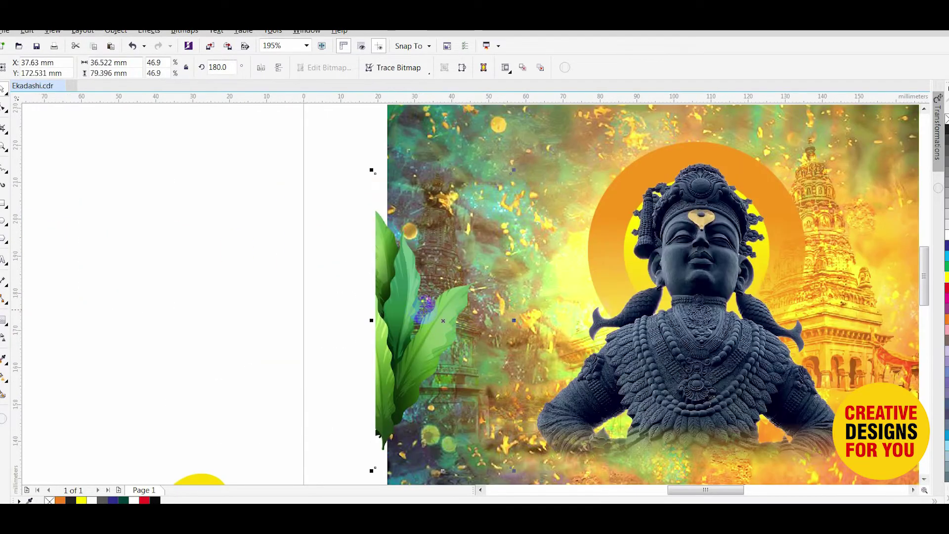
pyautogui.moveTo(422, 312); pyautogui.dragTo(419, 259)
# Add a mirrored copy of the leaves at the artwork's right edge and group it with the original leaves.
pyautogui.scroll(-3, 416, 281)
pyautogui.press('F2')
pyautogui.moveTo(295, 157); pyautogui.dragTo(797, 471)
pyautogui.scroll(1, 535, 341)
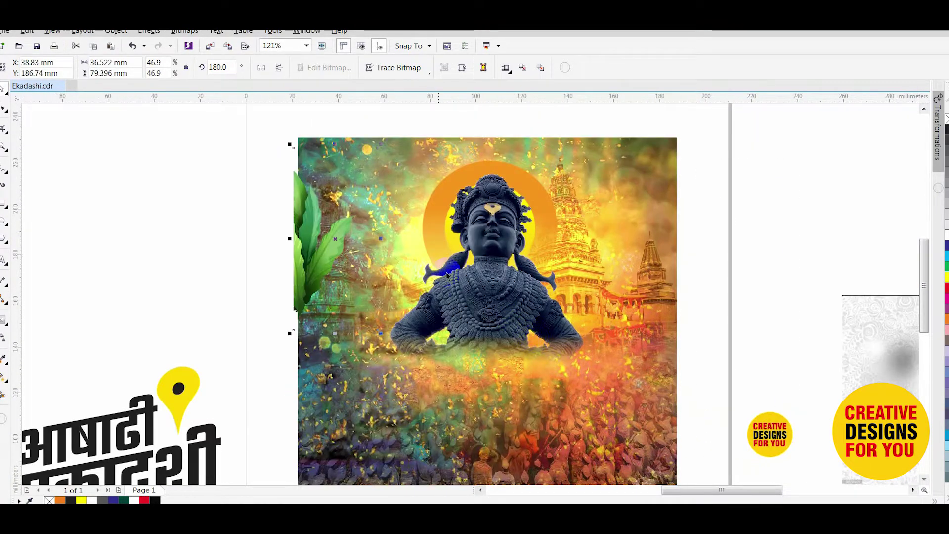
pyautogui.click(289, 242)
pyautogui.moveTo(291, 239); pyautogui.dragTo(696, 269)
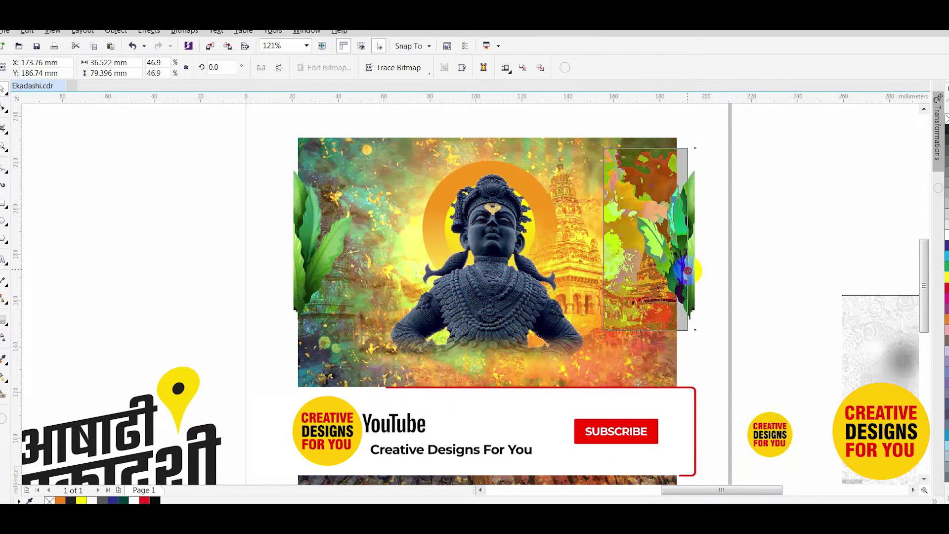
pyautogui.keyDown('shift'); pyautogui.click(330, 271); pyautogui.keyUp('shift')
pyautogui.hotkey('ctrl', 'g')
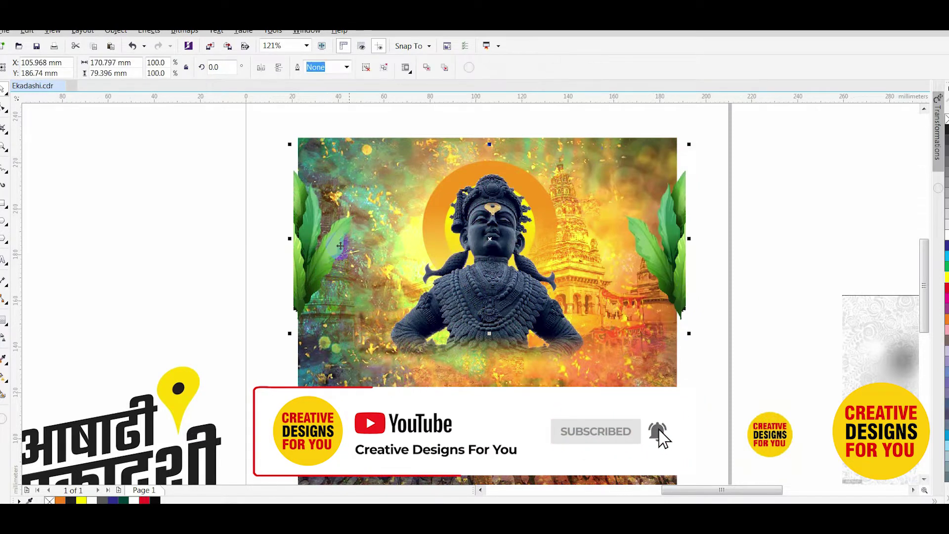
# PowerClip the grouped leaves inside the square artwork.
pyautogui.click(609, 211)
pyautogui.click(684, 252)
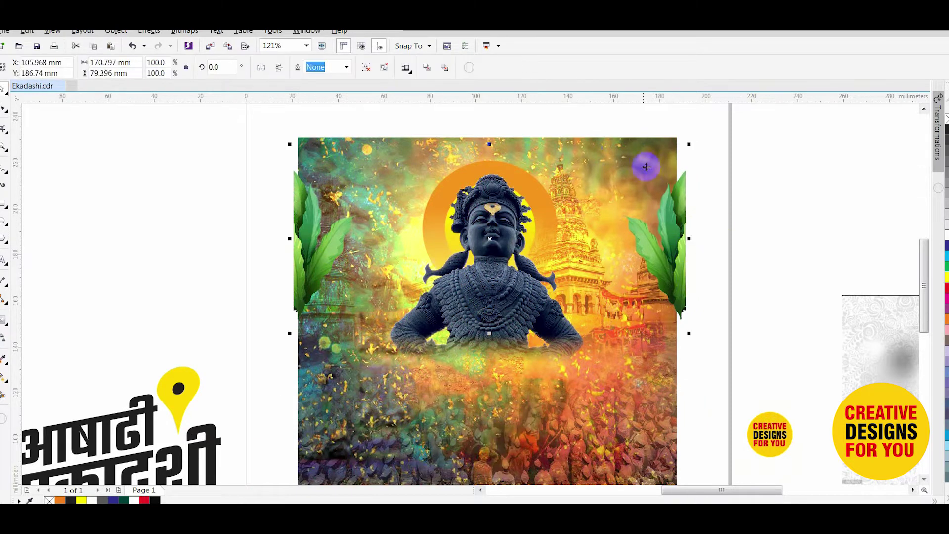
pyautogui.rightClick(681, 291)
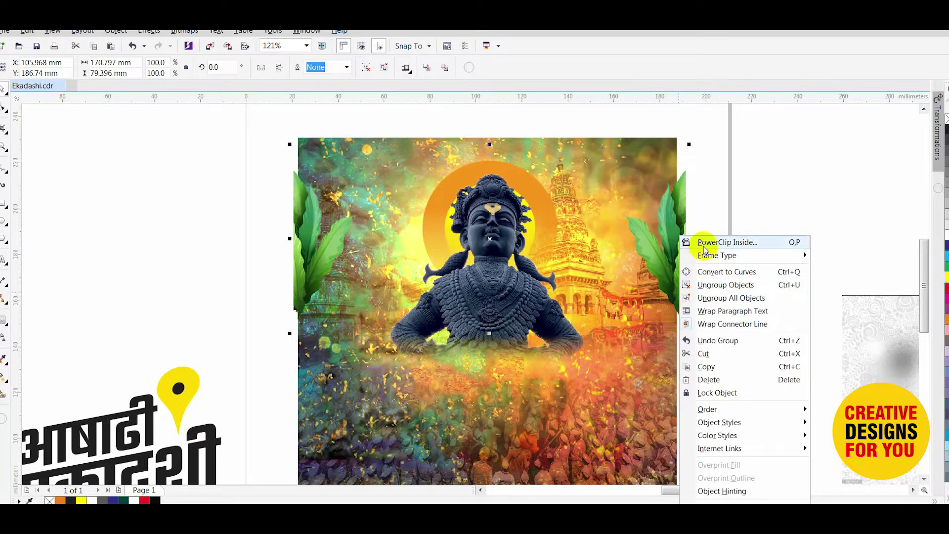
pyautogui.click(726, 242)
pyautogui.click(650, 454)
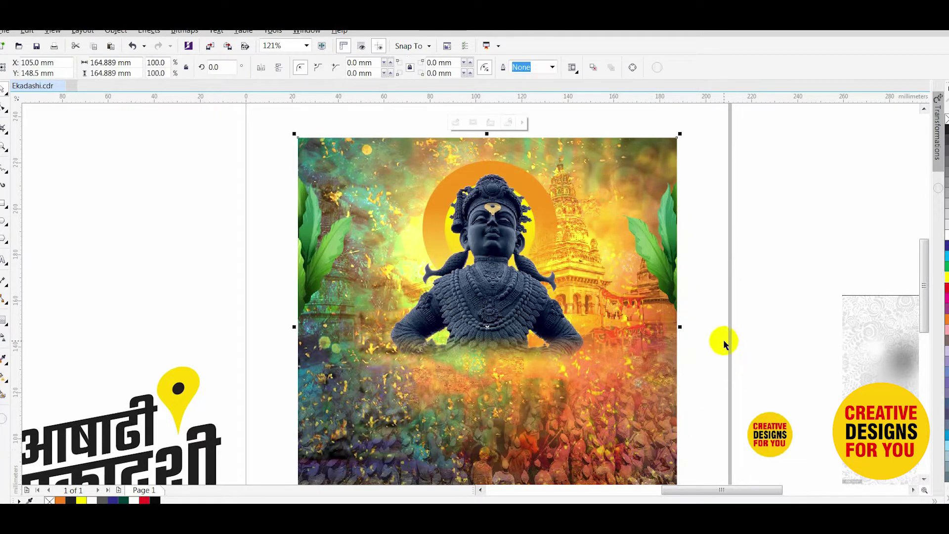
pyautogui.click(722, 339)
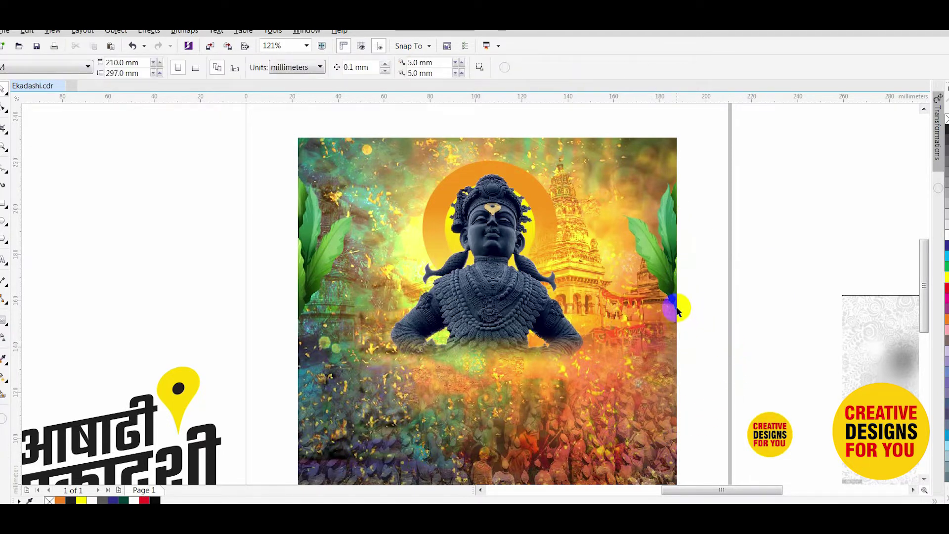
# Edit the PowerClip contents to shift the leaf group slightly left and narrow it to 98.4%, about 168 mm wide.
pyautogui.doubleClick(671, 267)
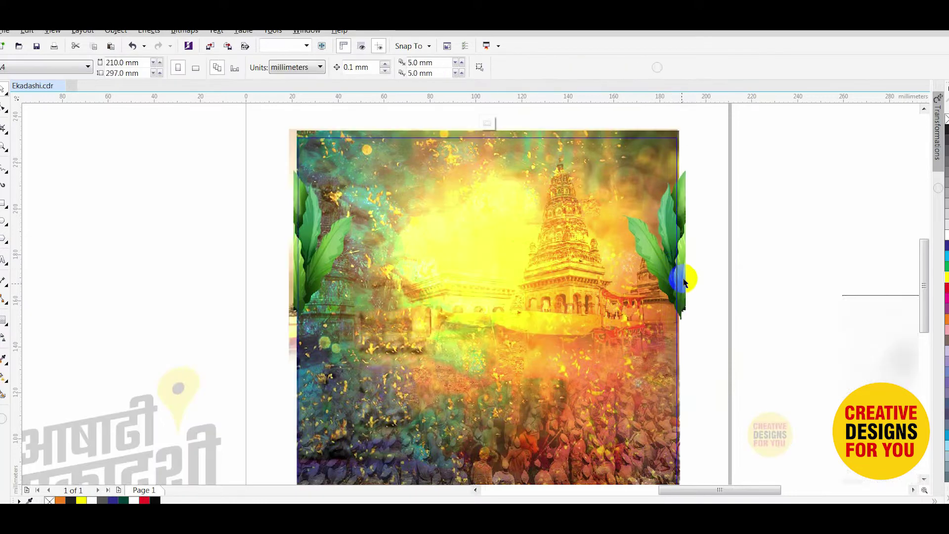
pyautogui.moveTo(683, 272); pyautogui.dragTo(681, 270)
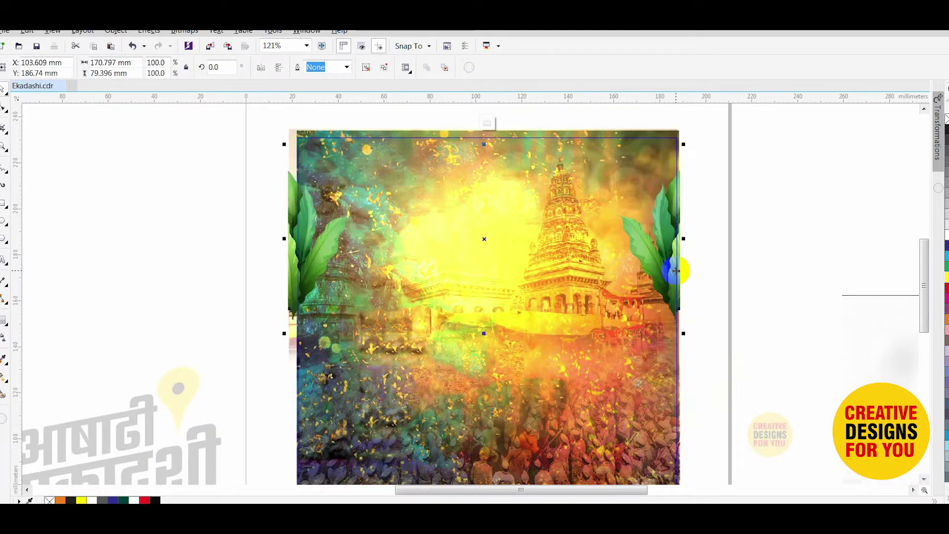
pyautogui.moveTo(283, 239); pyautogui.dragTo(290, 239)
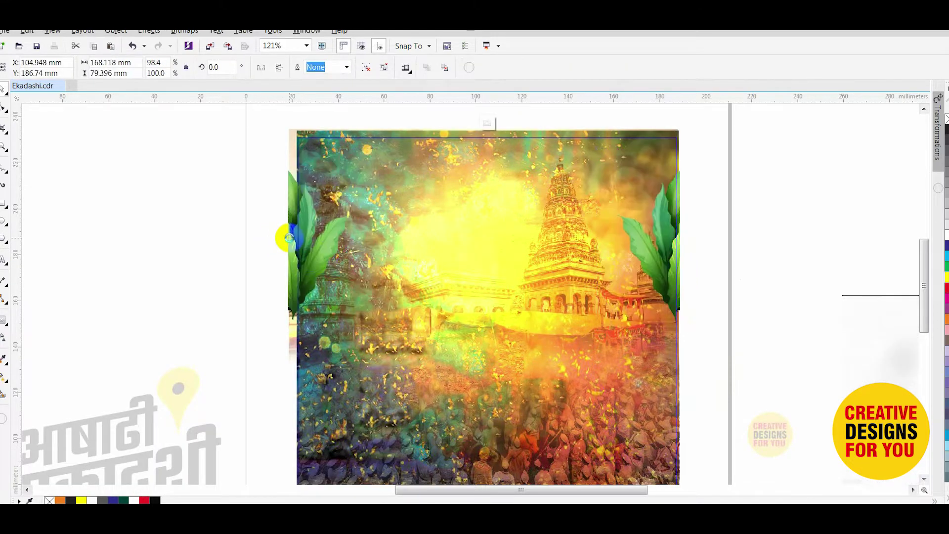
pyautogui.rightClick(319, 247)
pyautogui.moveTo(363, 242)
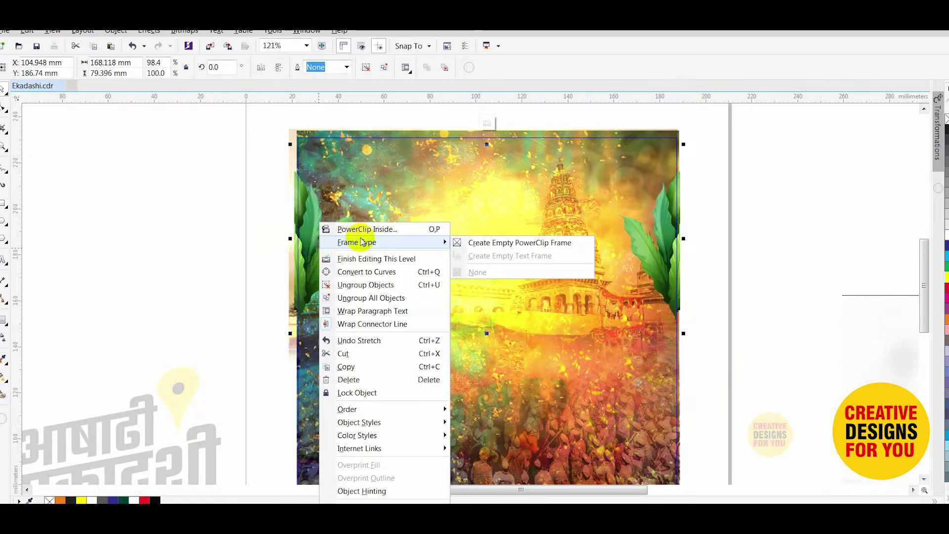
pyautogui.click(361, 259)
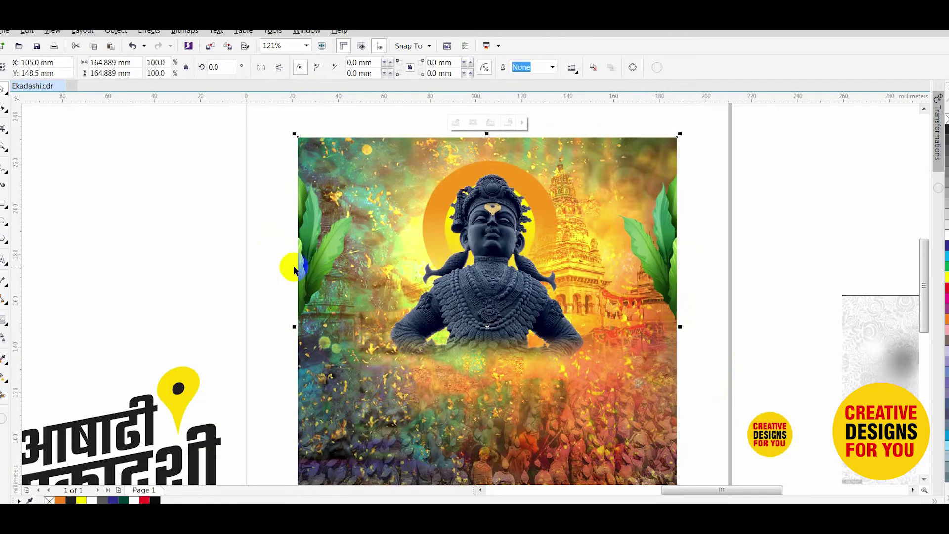
pyautogui.click(249, 263)
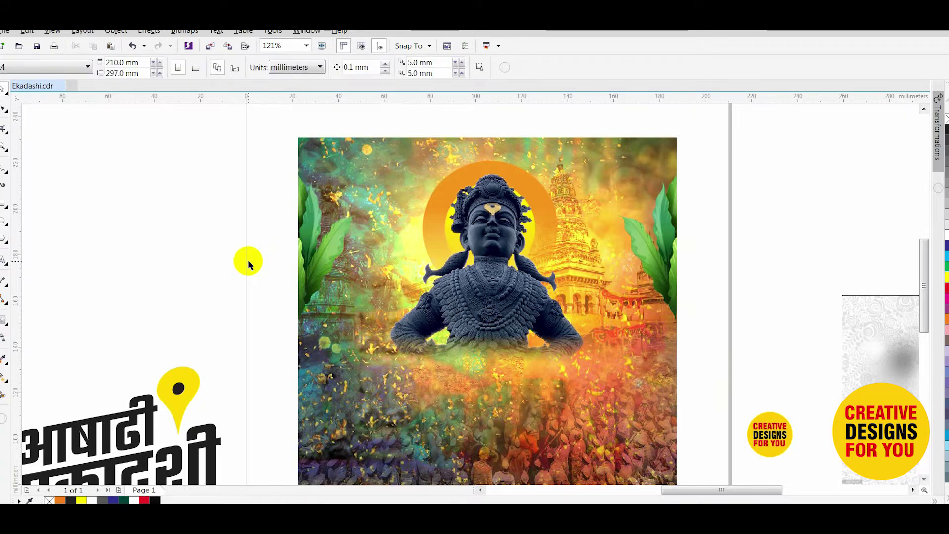
# Move the आषाढी एकादशी title with its yellow pin onto the artwork, just below the statue.
pyautogui.click(188, 389)
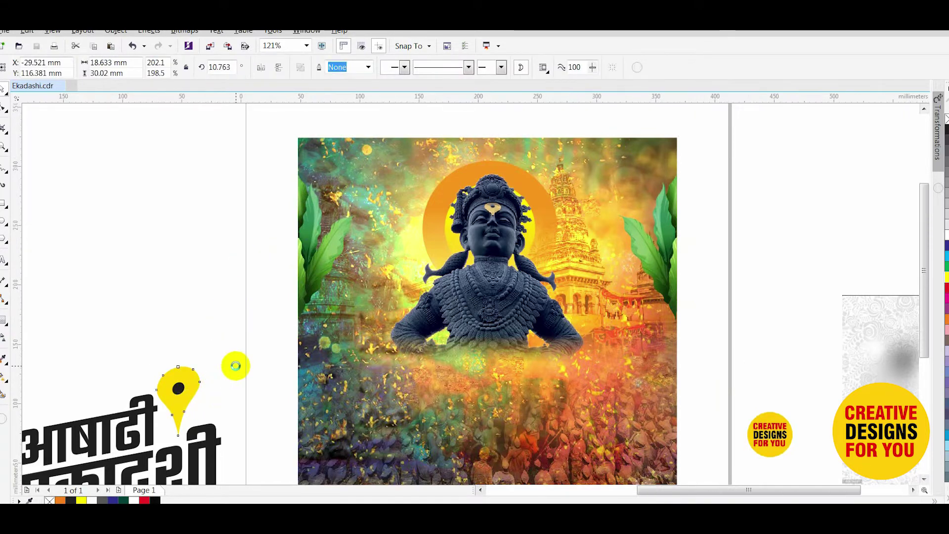
pyautogui.scroll(-2, 233, 364)
pyautogui.click(202, 424)
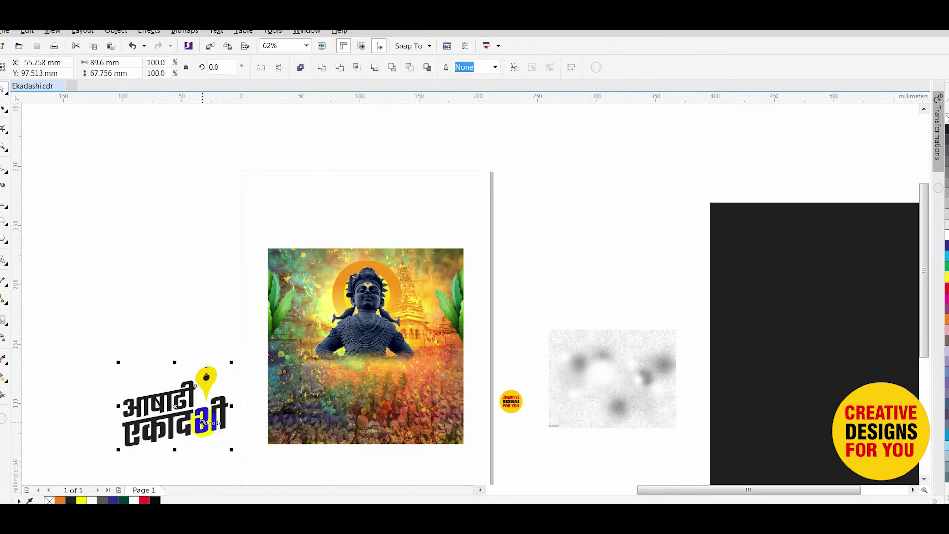
pyautogui.moveTo(202, 424); pyautogui.dragTo(392, 390)
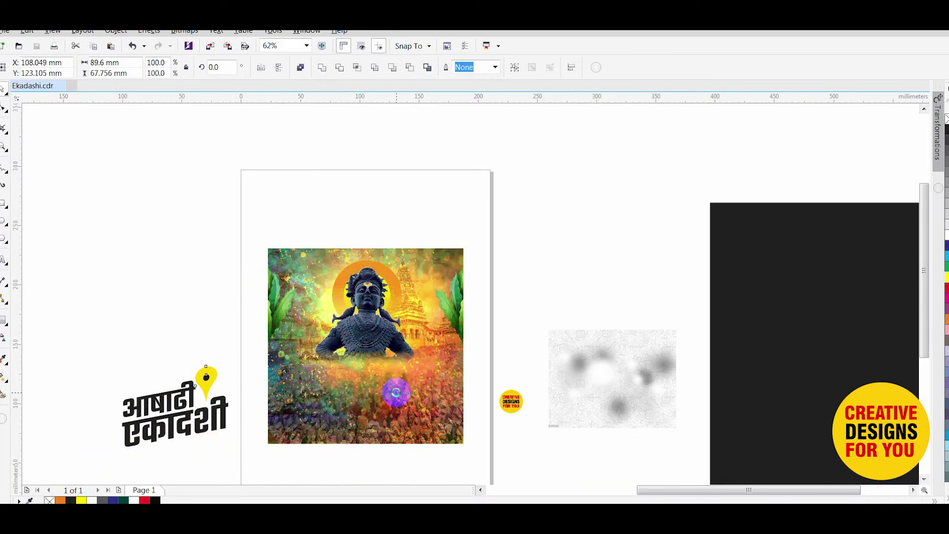
pyautogui.scroll(3, 555, 444)
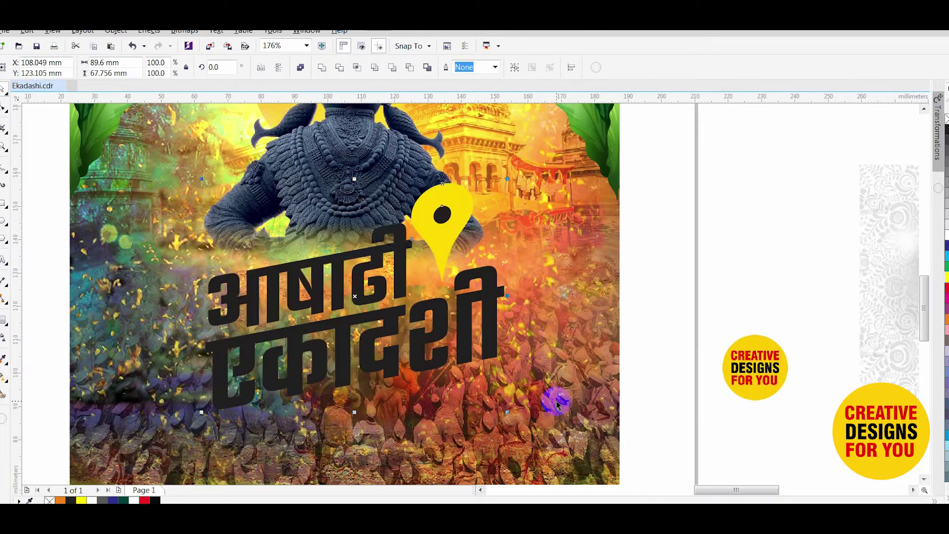
pyautogui.moveTo(496, 314); pyautogui.dragTo(493, 316)
pyautogui.click(660, 282)
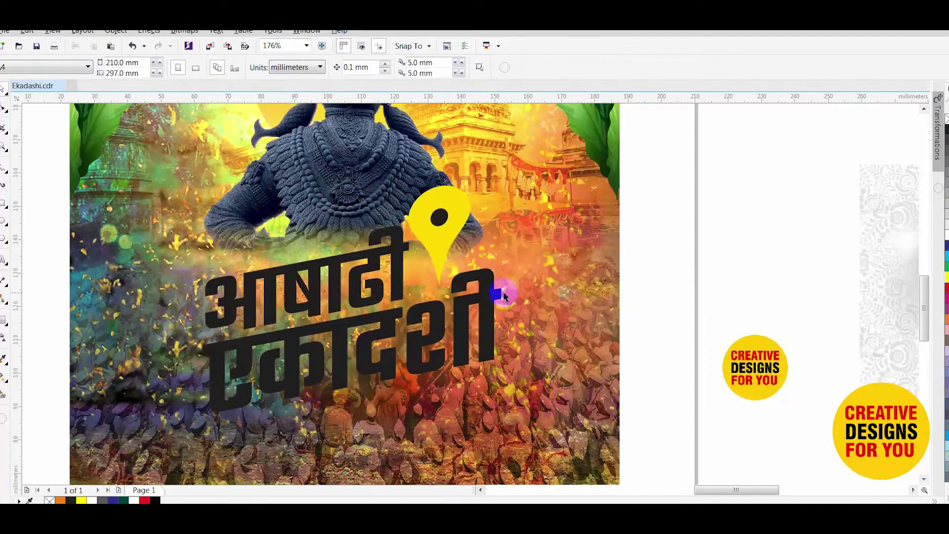
pyautogui.moveTo(478, 284); pyautogui.dragTo(493, 290)
pyautogui.hotkey('ctrl', 'z')
pyautogui.click(720, 266)
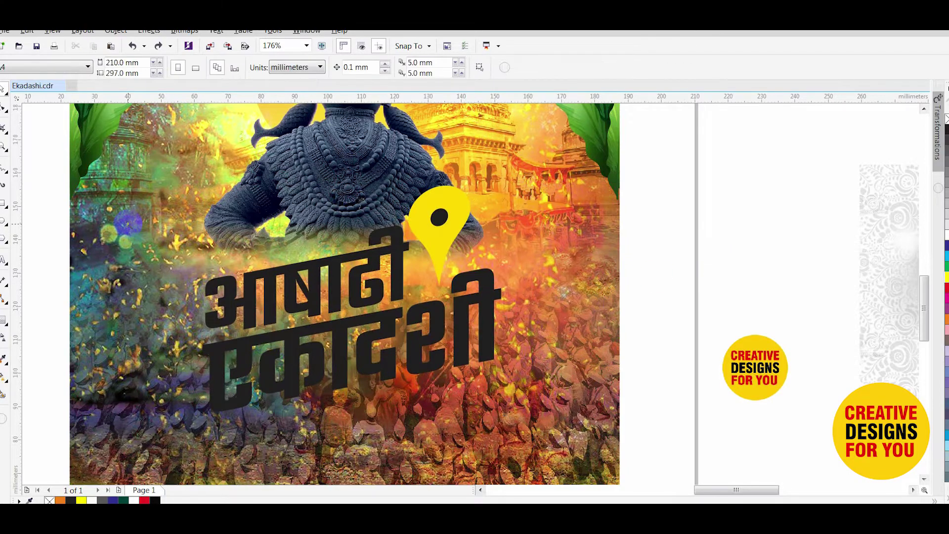
# Add a one-step outside contour of about 0.645 mm around the title lettering.
pyautogui.scroll(2, 277, 400)
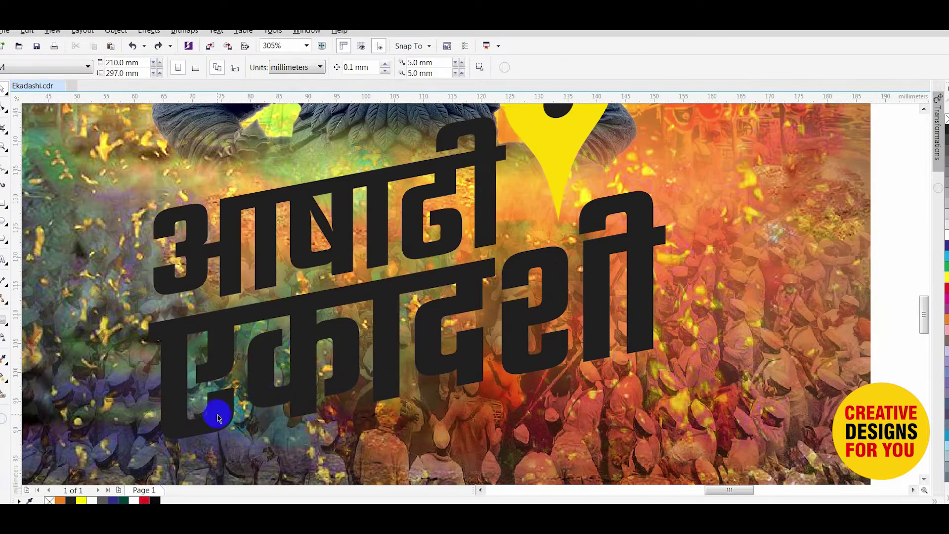
pyautogui.click(230, 395)
pyautogui.click(6, 329)
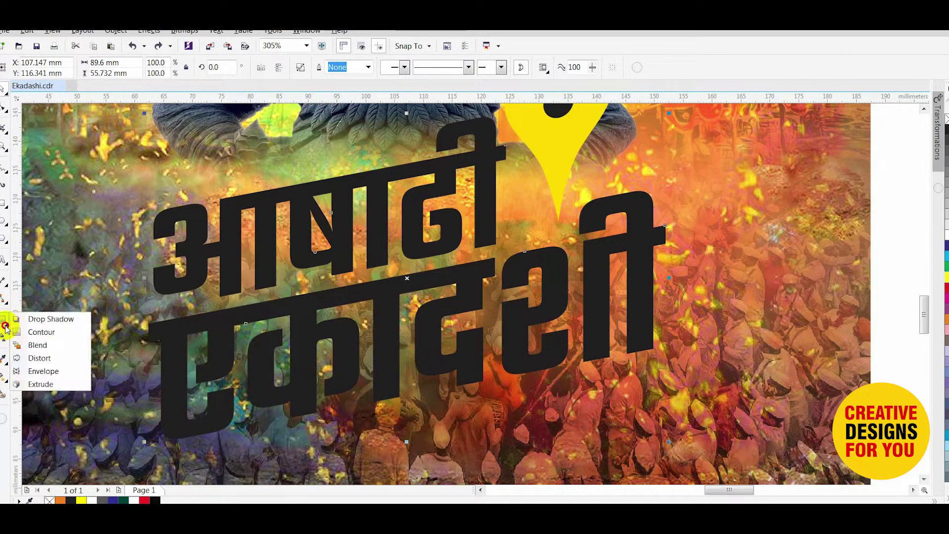
pyautogui.click(19, 331)
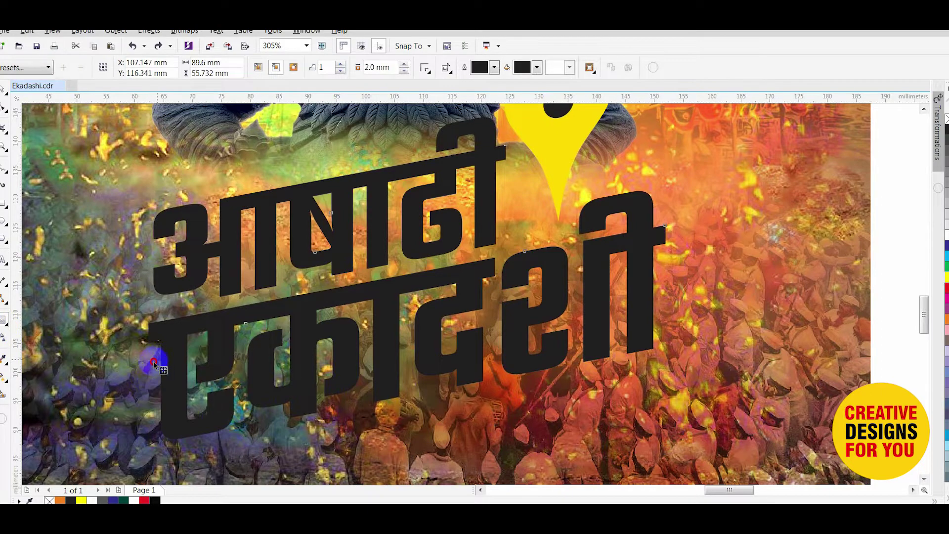
pyautogui.moveTo(145, 365); pyautogui.dragTo(145, 364)
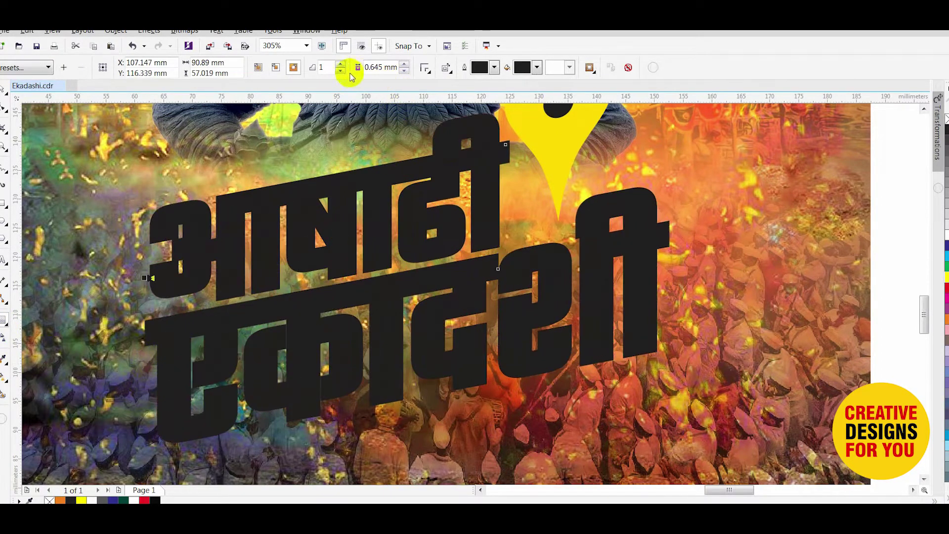
pyautogui.doubleClick(326, 68)
pyautogui.write('2')
pyautogui.click(291, 69)
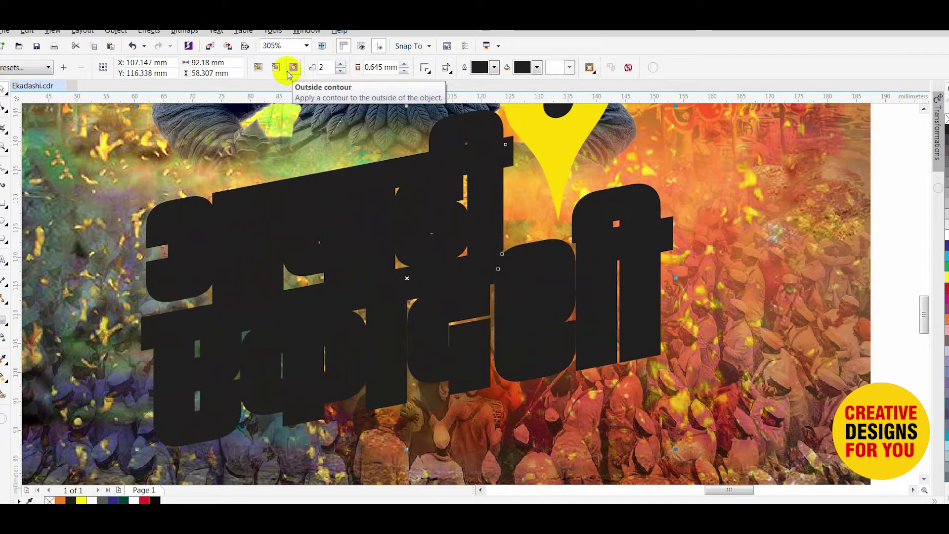
pyautogui.hotkey('ctrl', 'z')
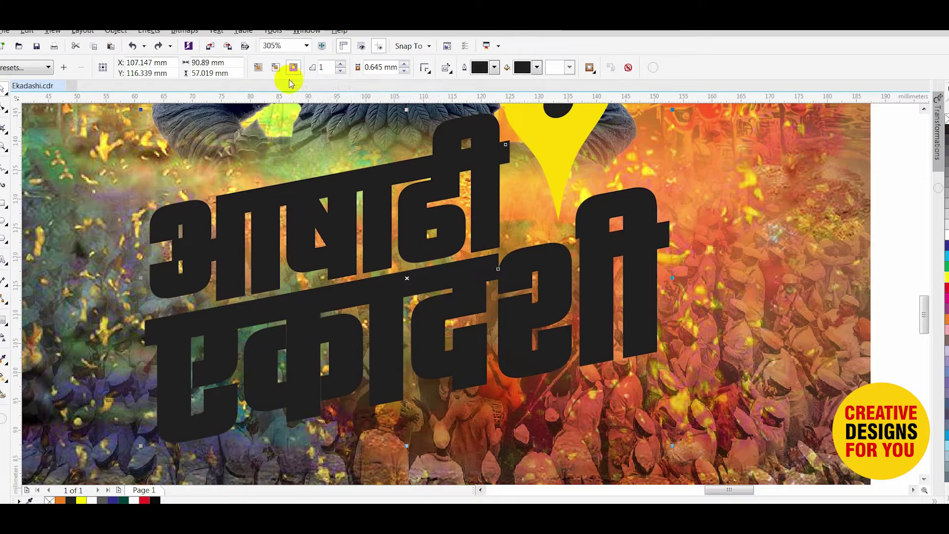
# Break the contour apart from the title lettering.
pyautogui.click(117, 31)
pyautogui.click(163, 203)
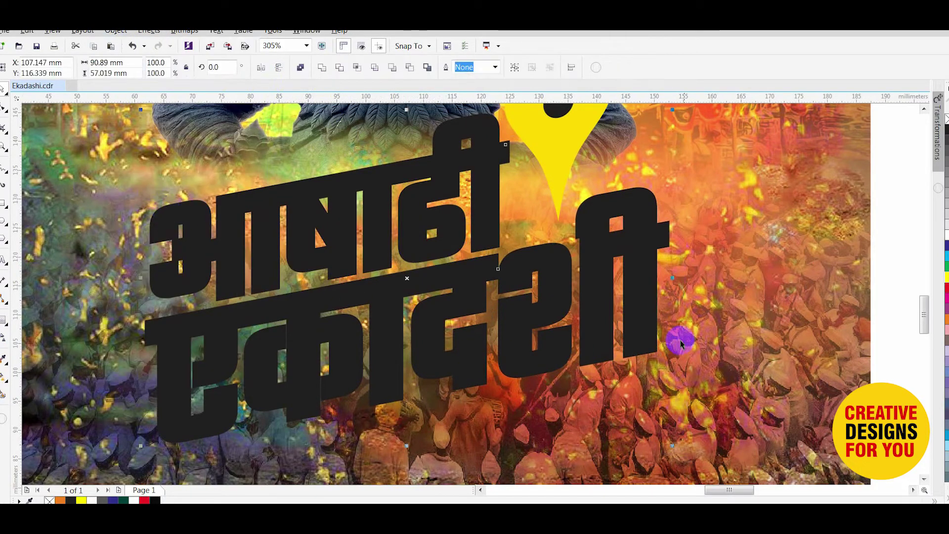
pyautogui.click(728, 326)
# Fill the front title lettering with white.
pyautogui.moveTo(636, 276); pyautogui.dragTo(645, 284)
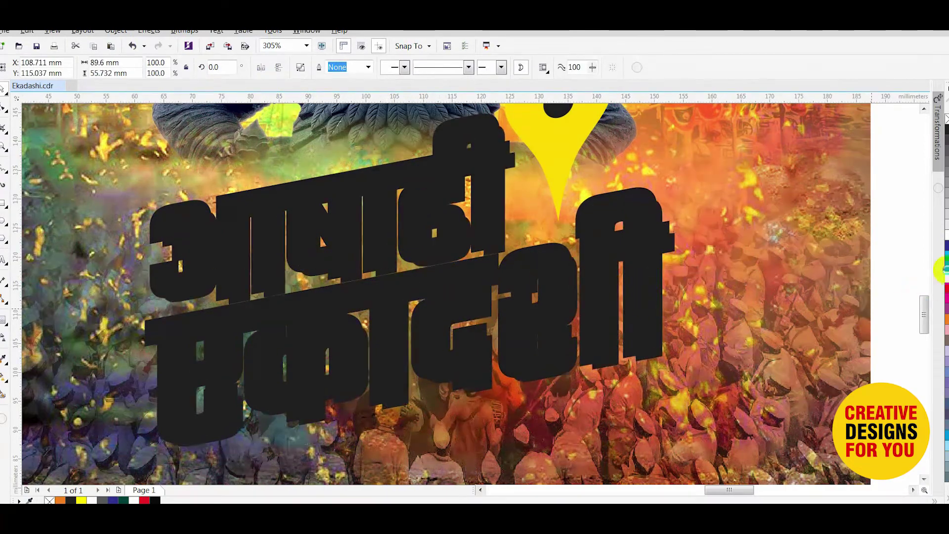
pyautogui.hotkey('ctrl', 'z')
pyautogui.click(945, 235)
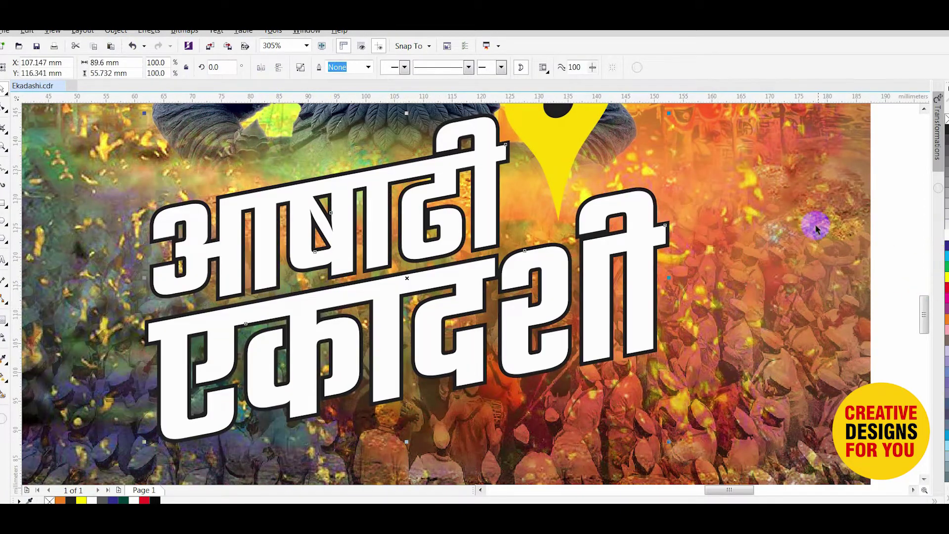
pyautogui.click(895, 201)
# Fill the separated contour shape behind the title with orange.
pyautogui.click(653, 195)
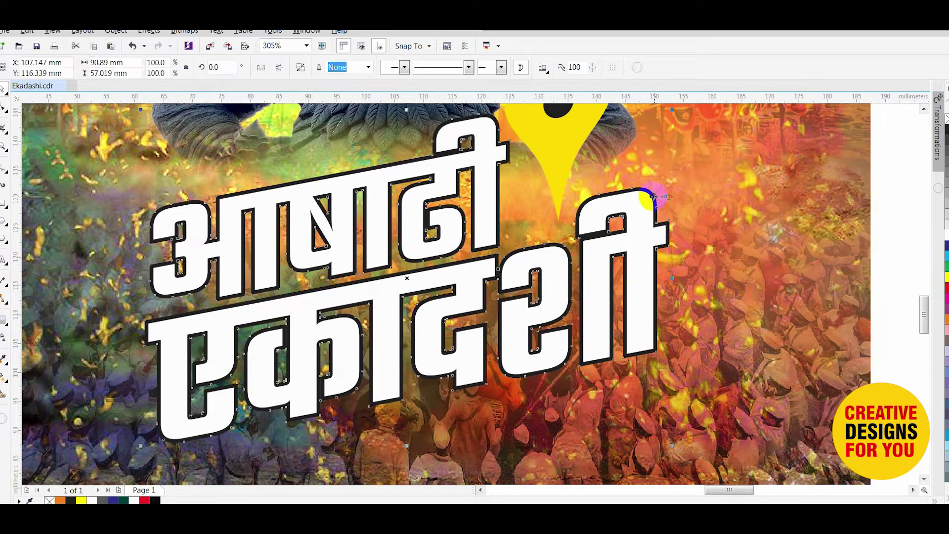
pyautogui.rightClick(946, 316)
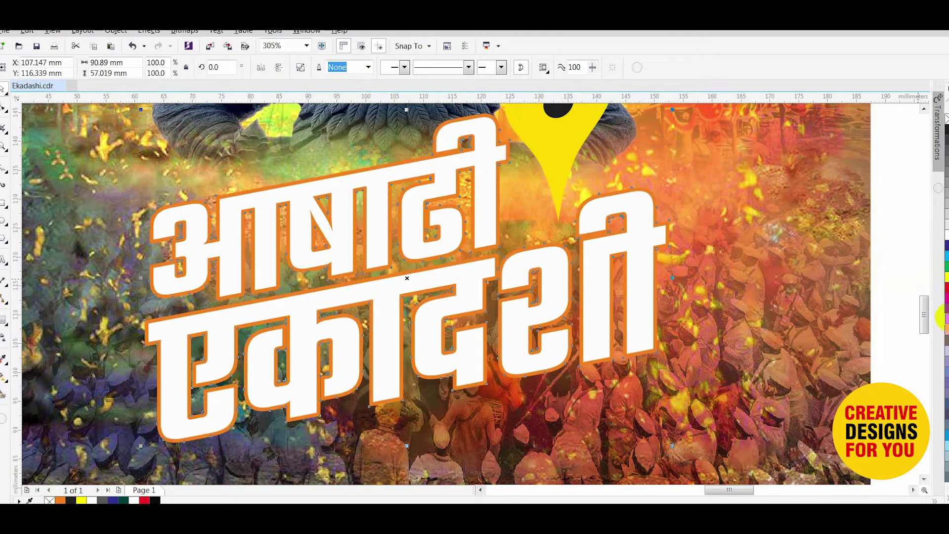
pyautogui.click(886, 251)
# Give the white front title lettering a black 1 pt outline.
pyautogui.click(646, 239)
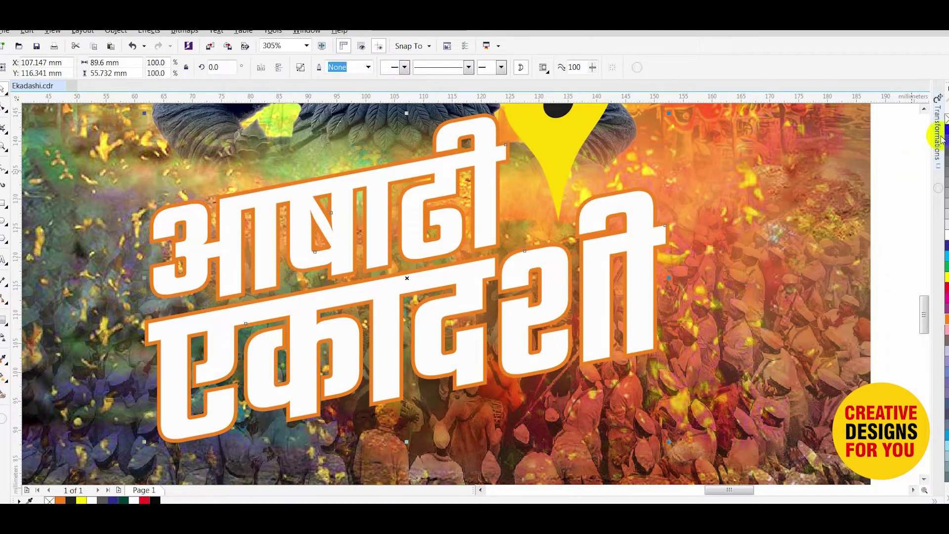
pyautogui.press('F12')
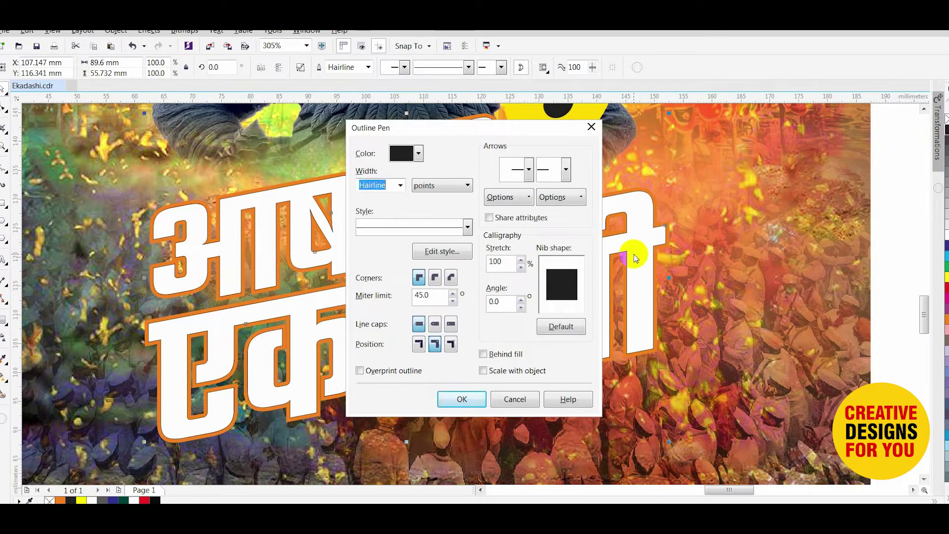
pyautogui.write('3')
pyautogui.press('Return')
pyautogui.press('F12')
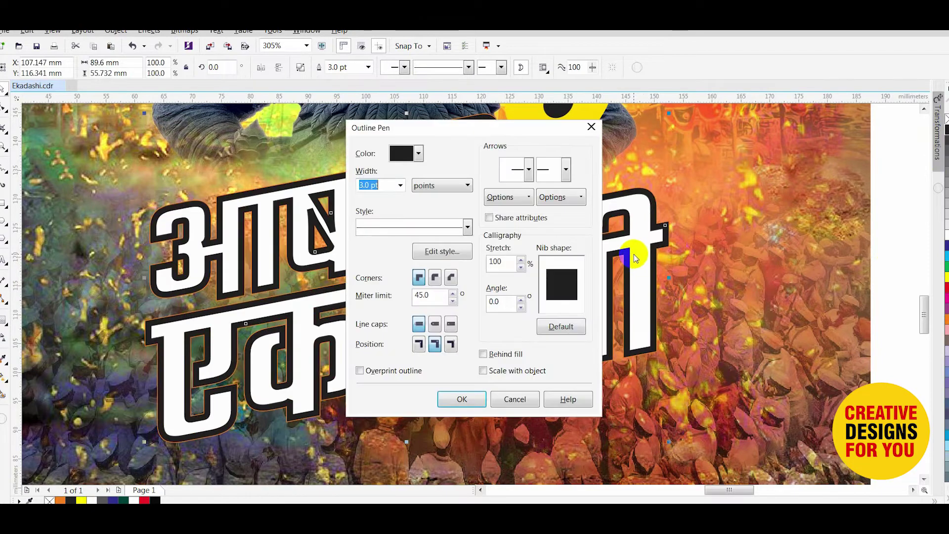
pyautogui.write('1')
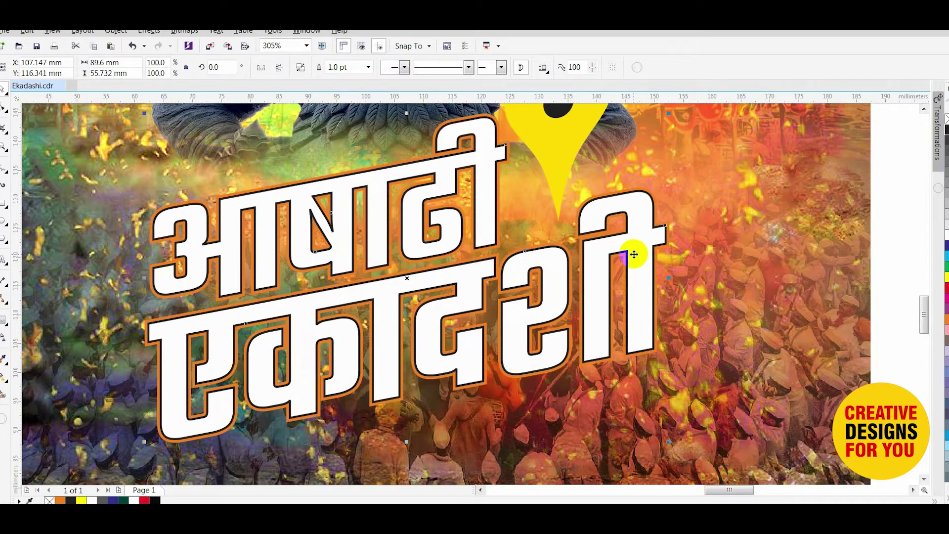
# Set the title lettering's outline corners to round.
pyautogui.press('F12')
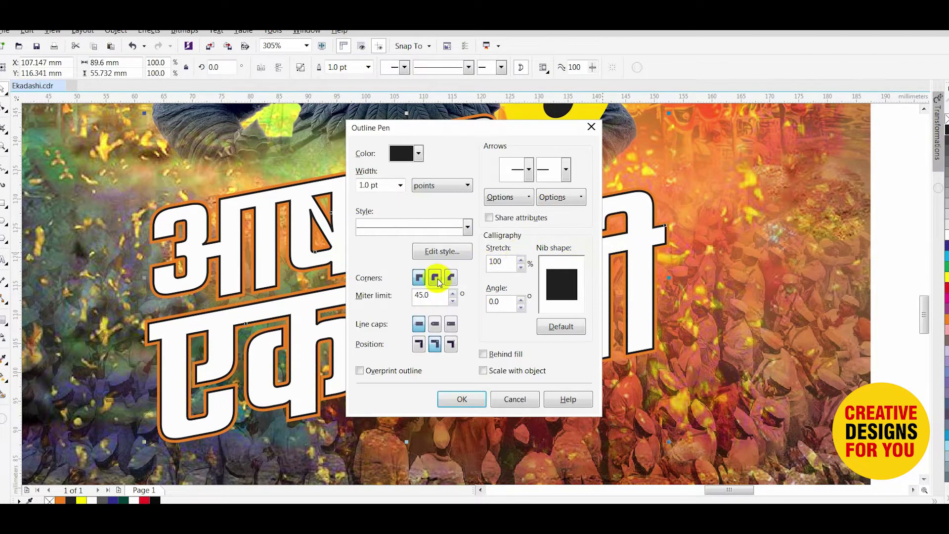
pyautogui.click(435, 279)
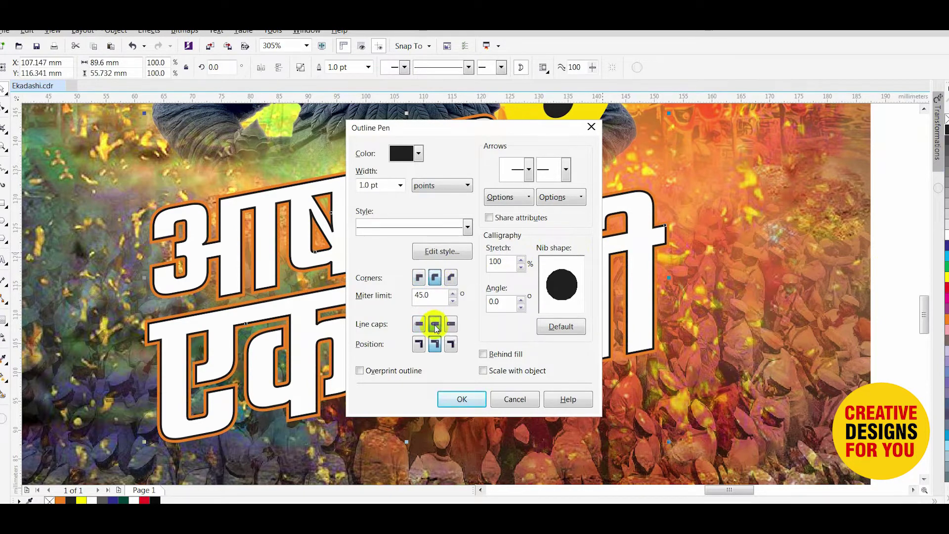
pyautogui.click(462, 398)
pyautogui.press('F3')
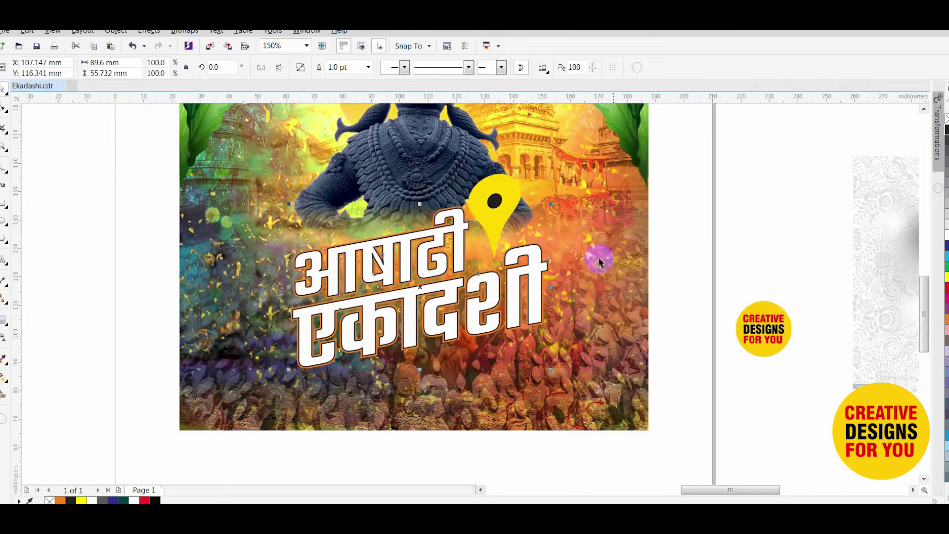
# Add a black Multiply drop shadow to the statue, offset about 2.67 mm across and -2.79 mm down, with opacity 60 and feather 15.
pyautogui.click(711, 201)
pyautogui.press('F3')
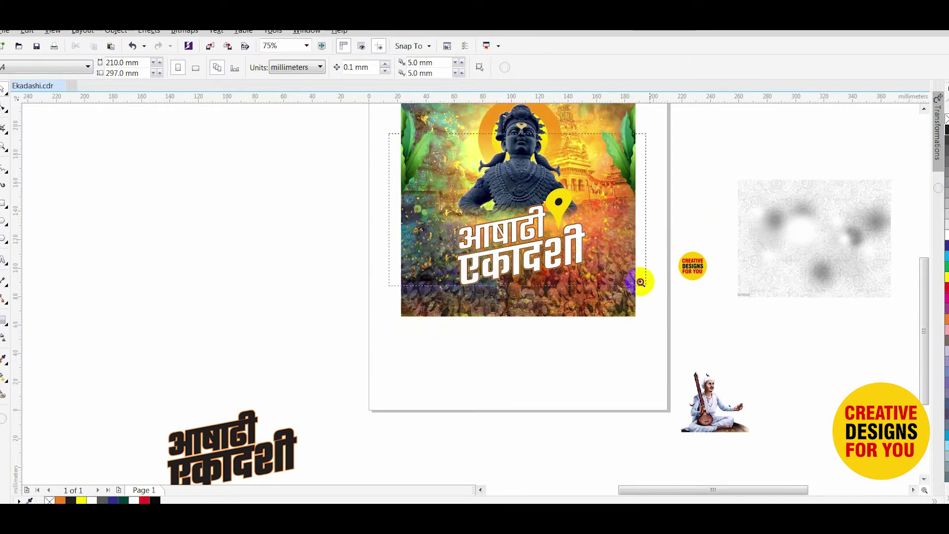
pyautogui.click(596, 265)
pyautogui.click(465, 190)
pyautogui.press('F3')
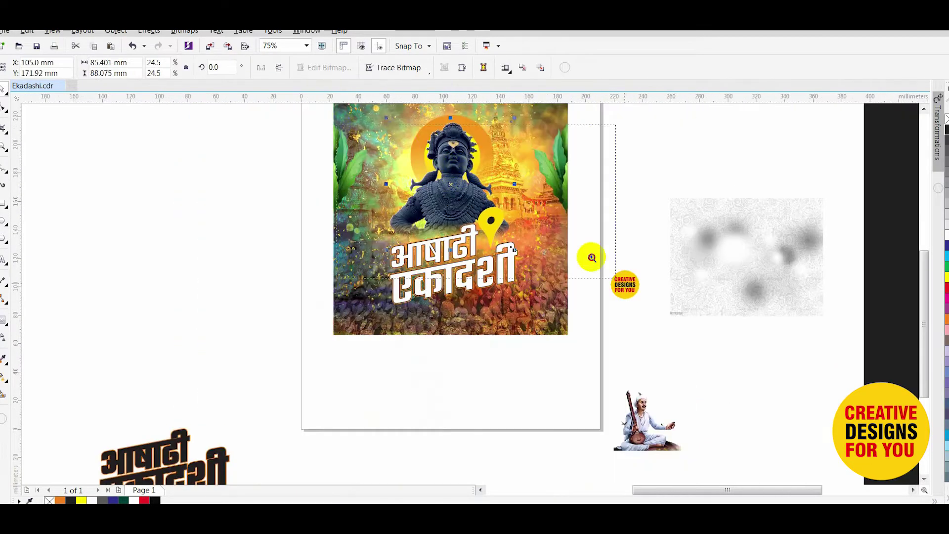
pyautogui.click(591, 258)
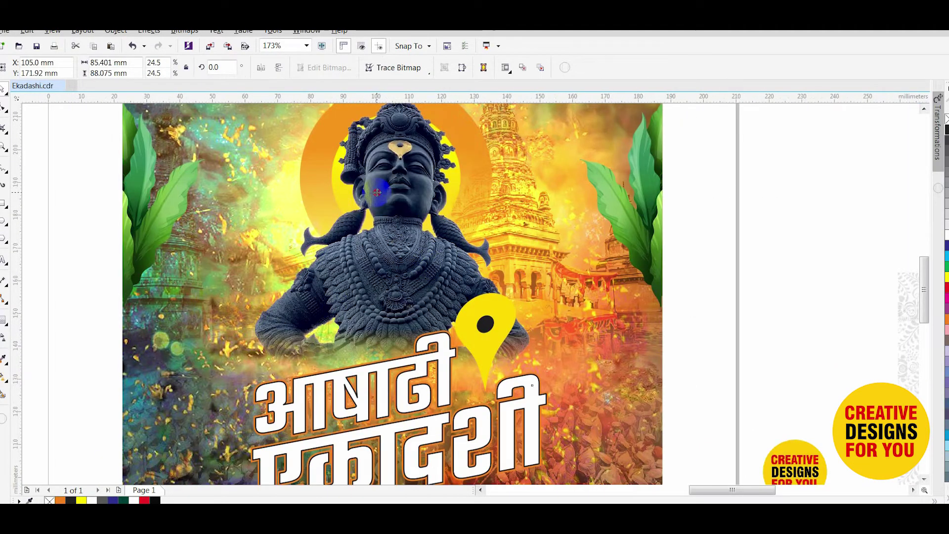
pyautogui.click(5, 324)
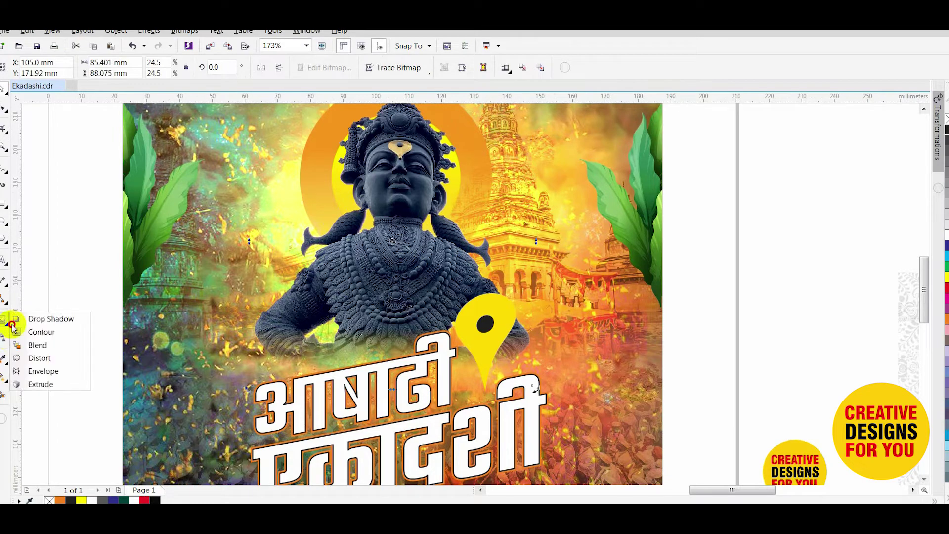
pyautogui.click(20, 320)
pyautogui.moveTo(393, 252); pyautogui.dragTo(477, 347)
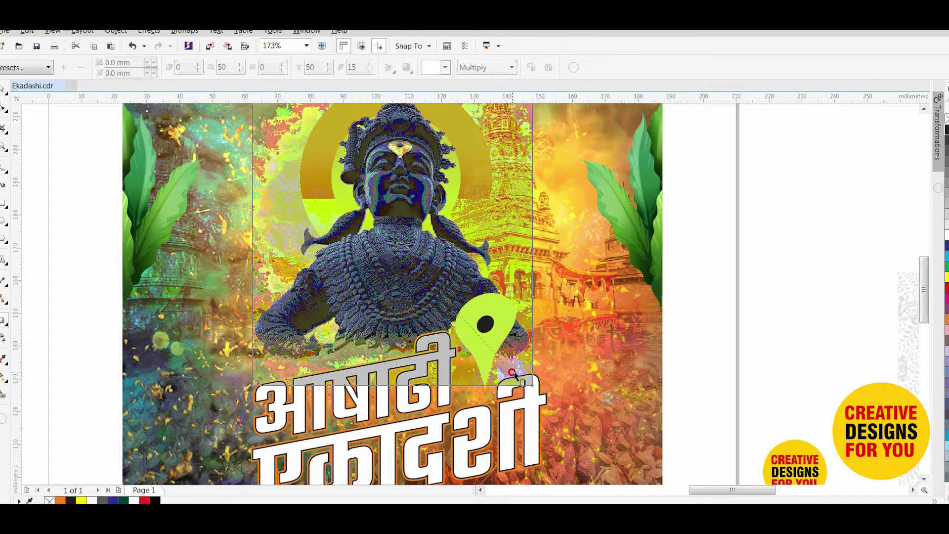
pyautogui.moveTo(528, 384); pyautogui.dragTo(538, 395)
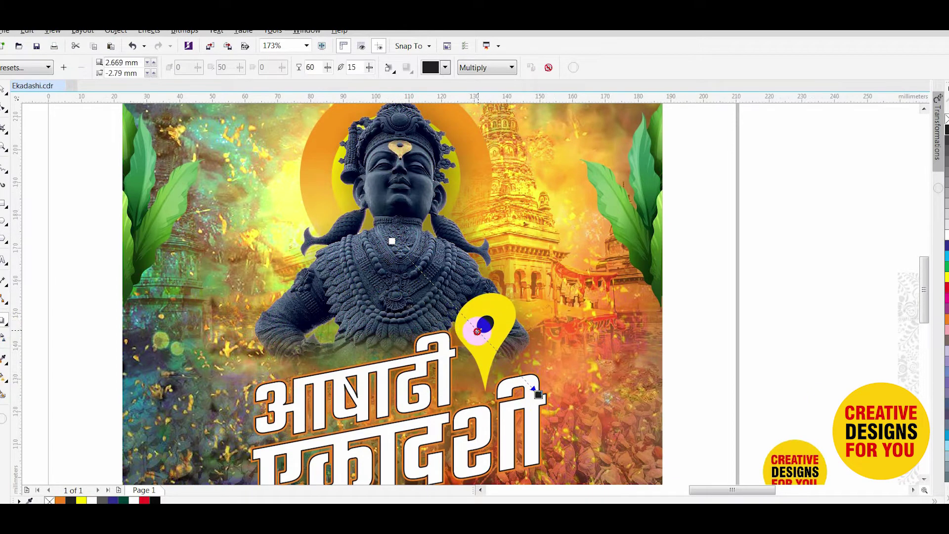
# Break the drop shadow apart from the statue.
pyautogui.scroll(-3, 523, 261)
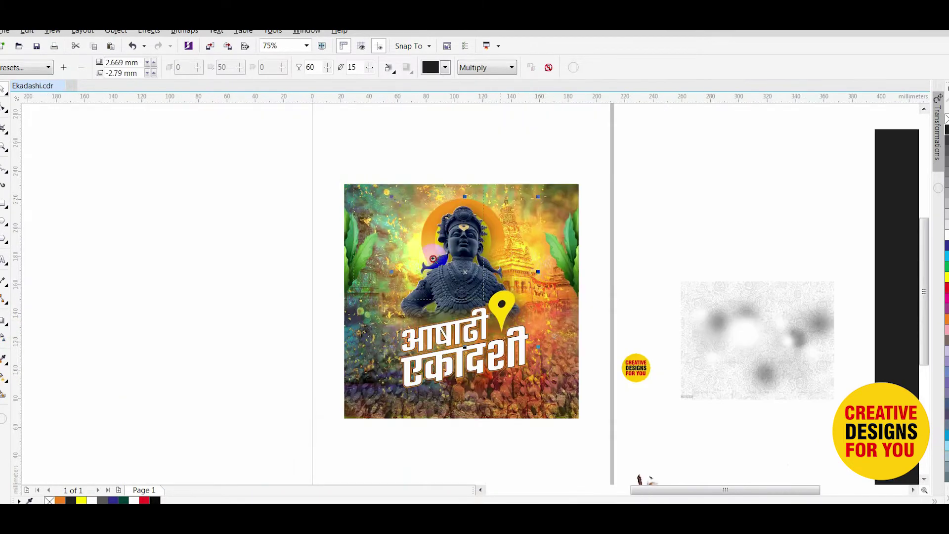
pyautogui.scroll(2, 637, 417)
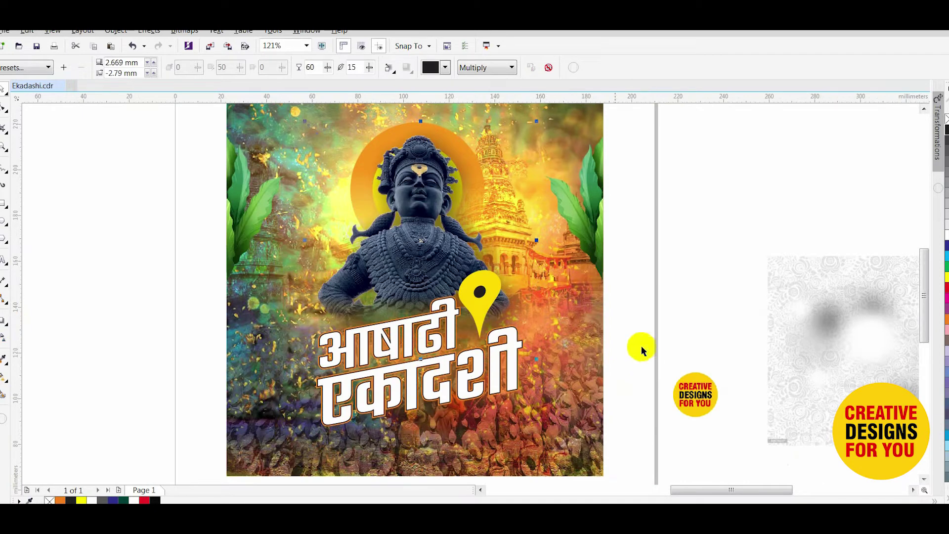
pyautogui.click(115, 31)
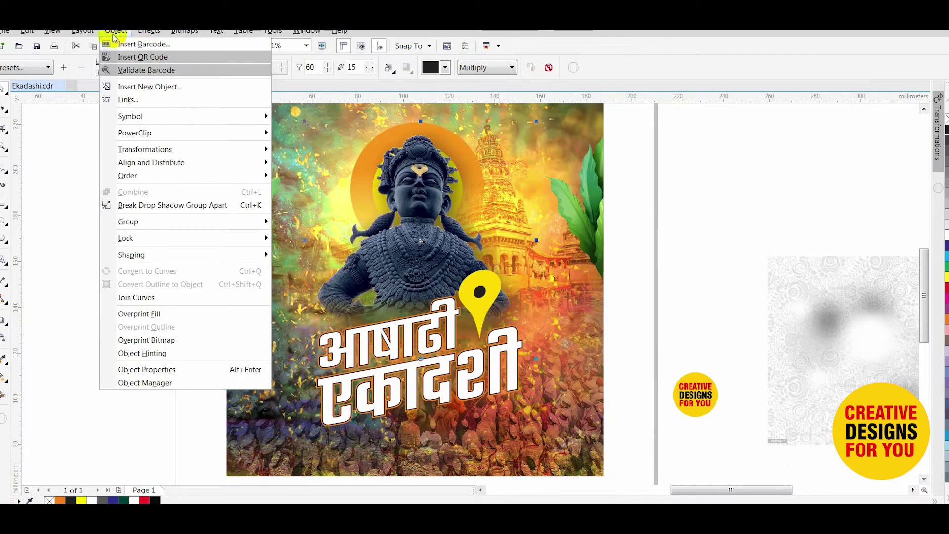
pyautogui.click(149, 205)
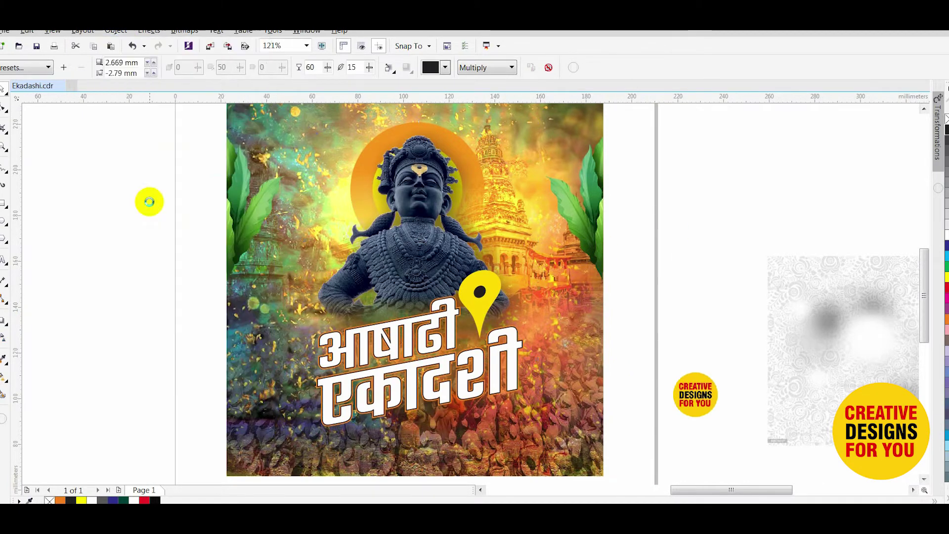
pyautogui.click(659, 266)
pyautogui.click(561, 322)
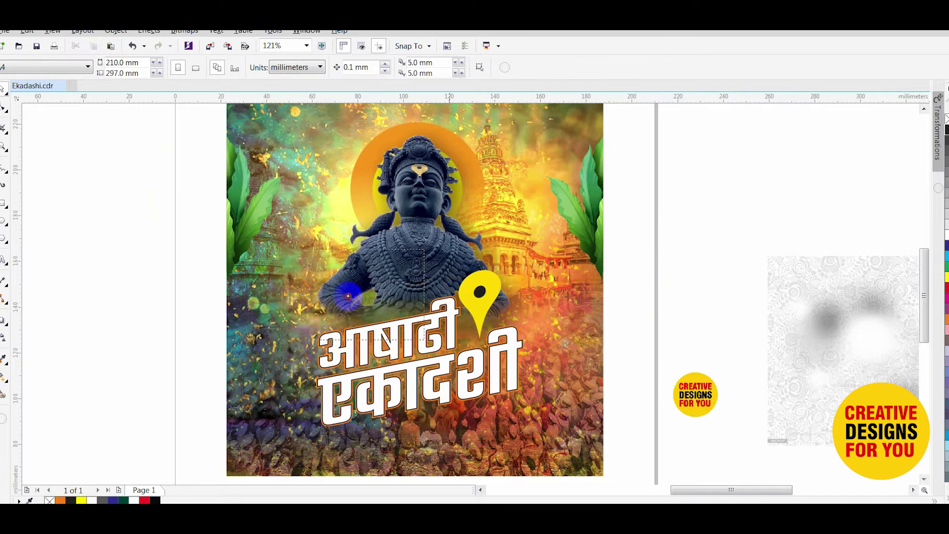
# Move the grey floral pattern image from beside the page onto the title lettering.
pyautogui.moveTo(348, 296); pyautogui.dragTo(730, 479)
pyautogui.scroll(-1, 686, 389)
pyautogui.moveTo(881, 326); pyautogui.dragTo(513, 327)
pyautogui.scroll(3, 647, 423)
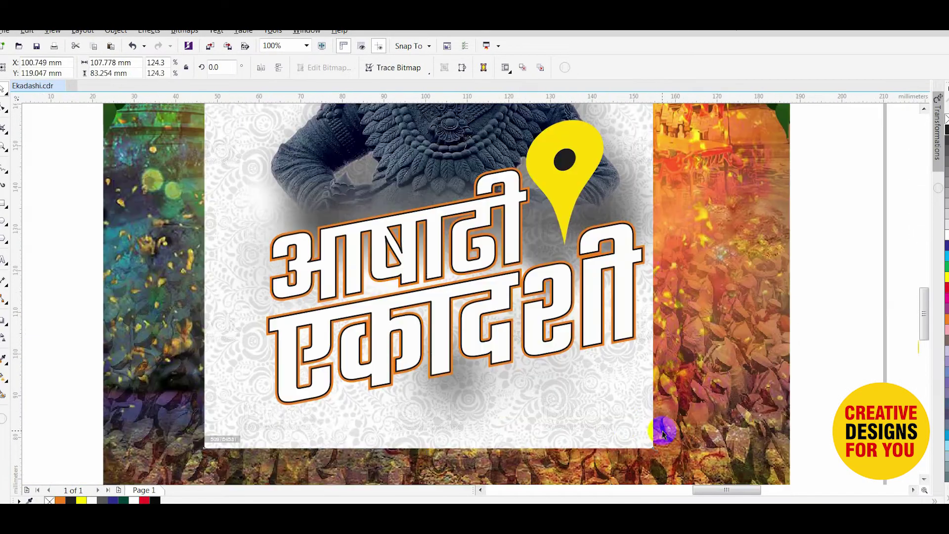
# PowerClip the grey floral pattern inside the front title lettering.
pyautogui.rightClick(626, 414)
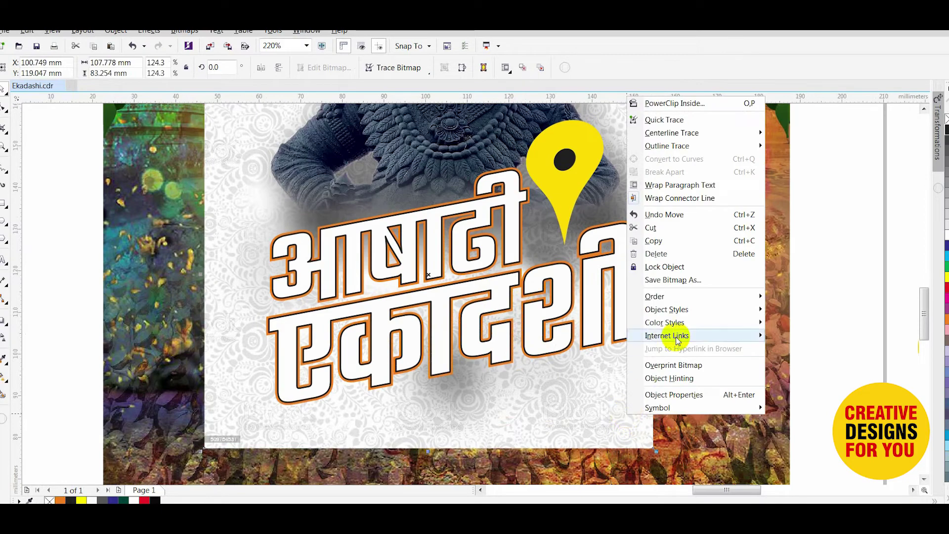
pyautogui.click(672, 103)
pyautogui.click(559, 283)
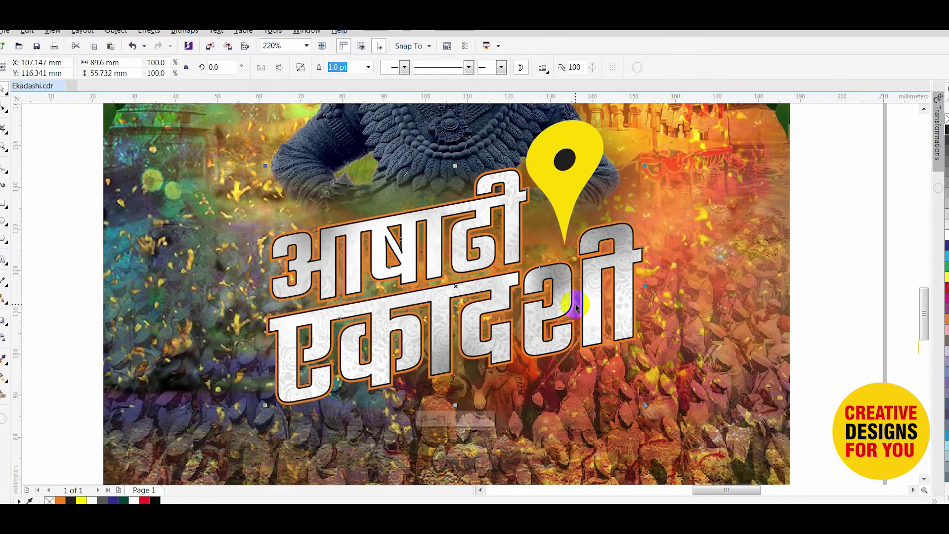
pyautogui.click(99, 286)
pyautogui.press('F3')
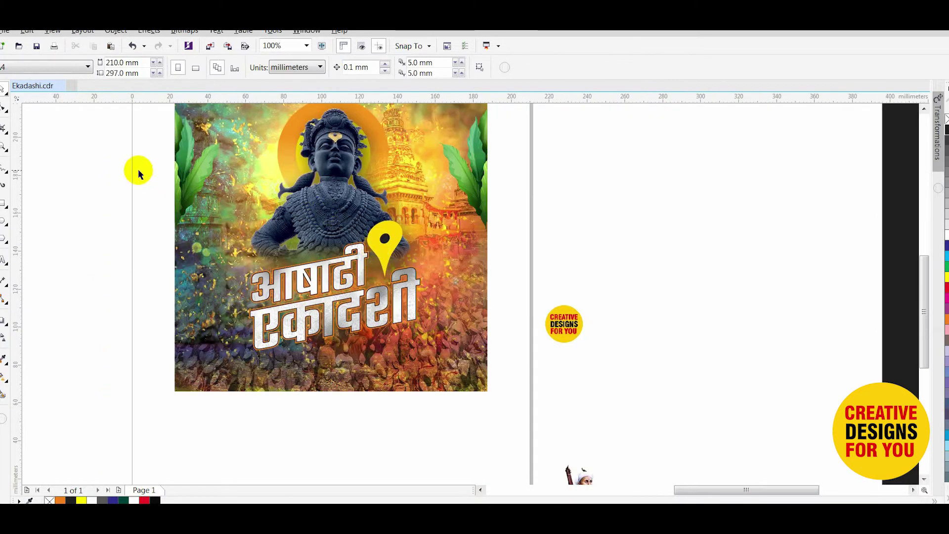
# Add a Multiply drop shadow to the title and location pin, offset about 4.53 mm and -4.88 mm, with opacity 100 and feather 15.
pyautogui.press('F2')
pyautogui.moveTo(135, 169); pyautogui.dragTo(598, 400)
pyautogui.click(647, 391)
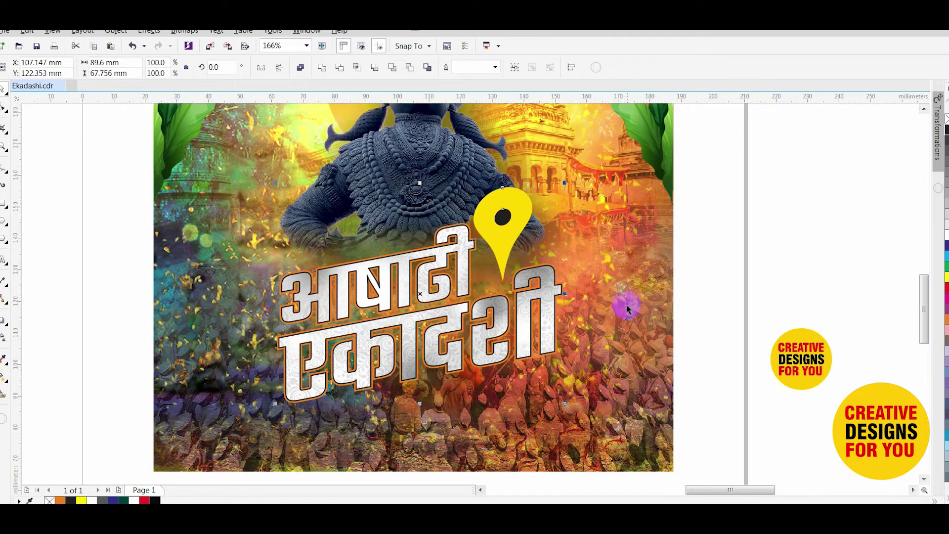
pyautogui.click(4, 330)
pyautogui.click(25, 317)
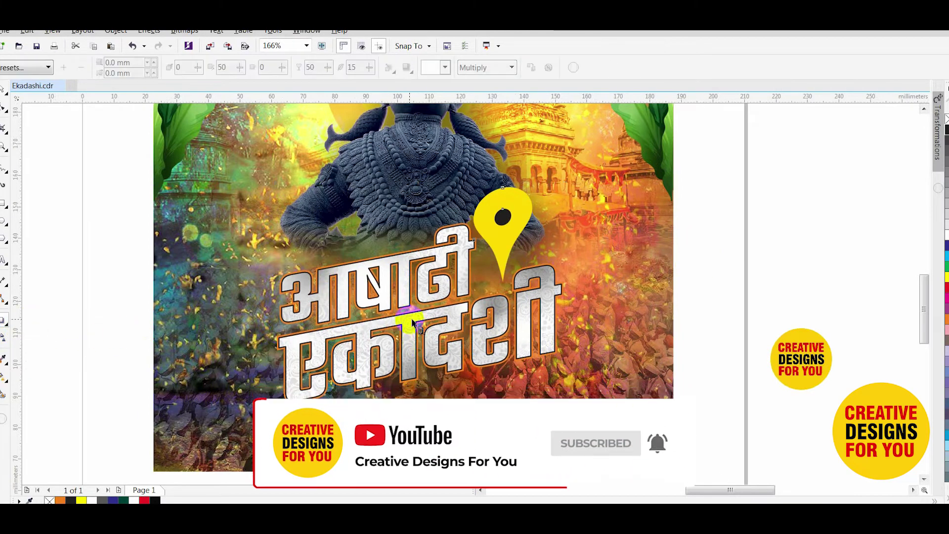
pyautogui.moveTo(412, 322); pyautogui.dragTo(533, 416)
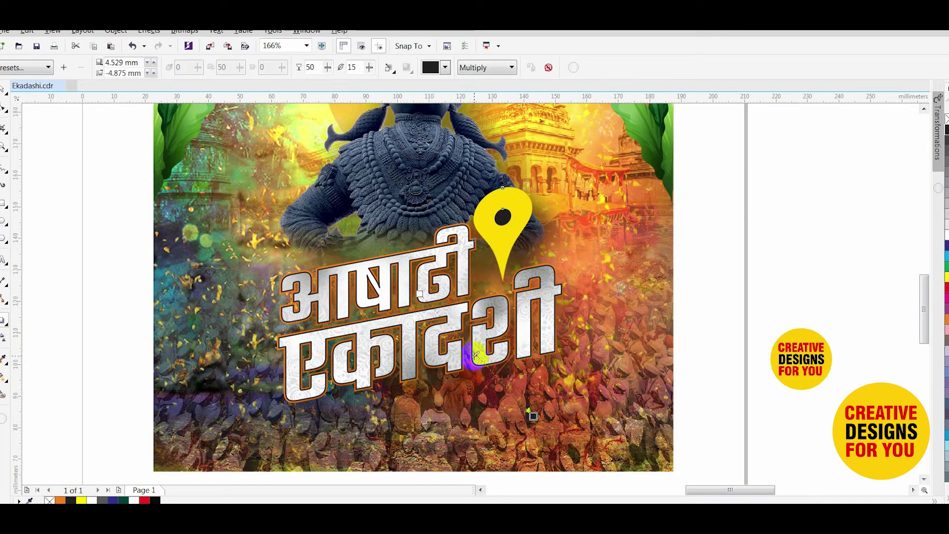
pyautogui.moveTo(474, 353); pyautogui.dragTo(544, 410)
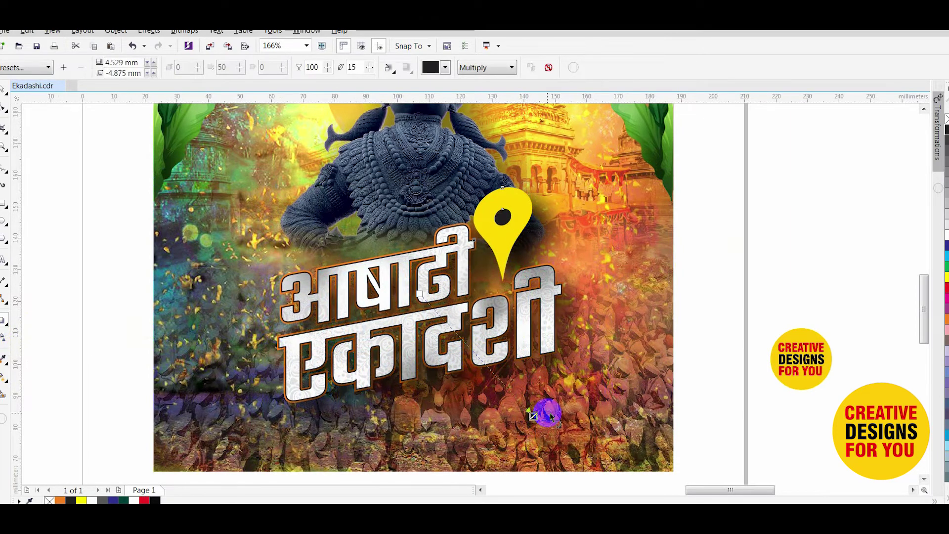
# Change the title's drop shadow colour to red.
pyautogui.click(558, 356)
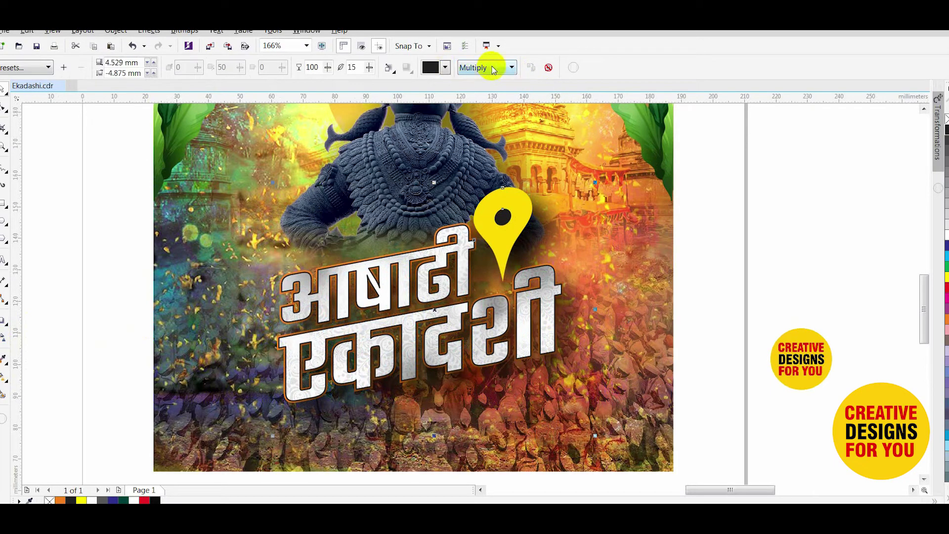
pyautogui.click(445, 68)
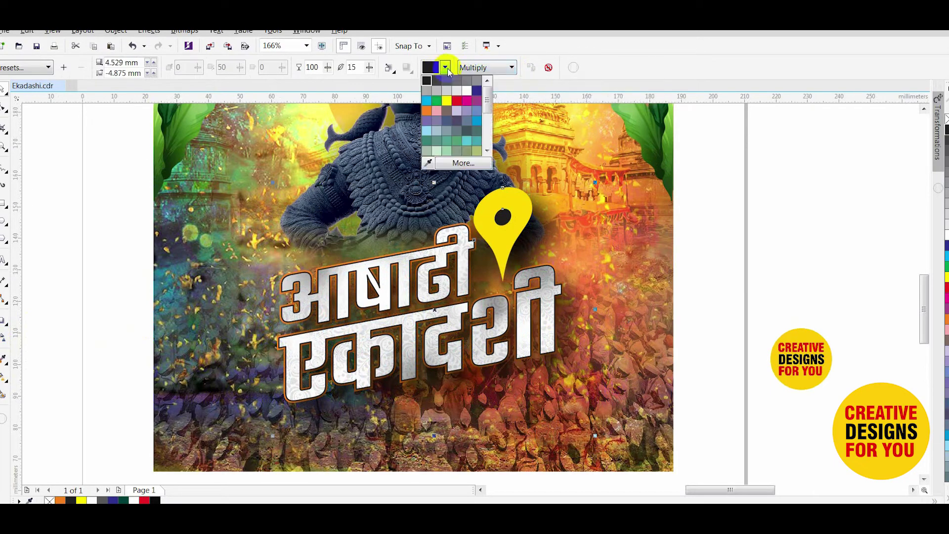
pyautogui.click(462, 104)
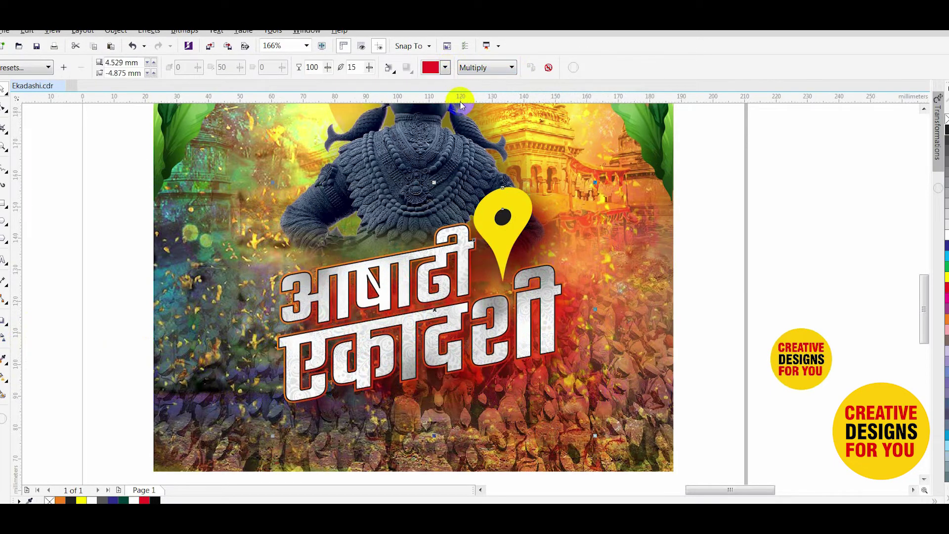
# Break the red drop shadow apart from the title.
pyautogui.click(4, 106)
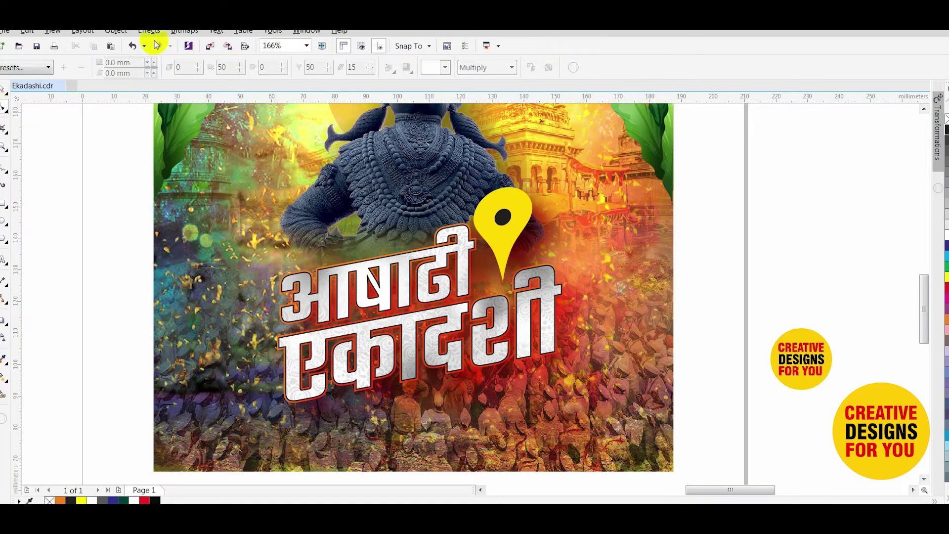
pyautogui.click(116, 31)
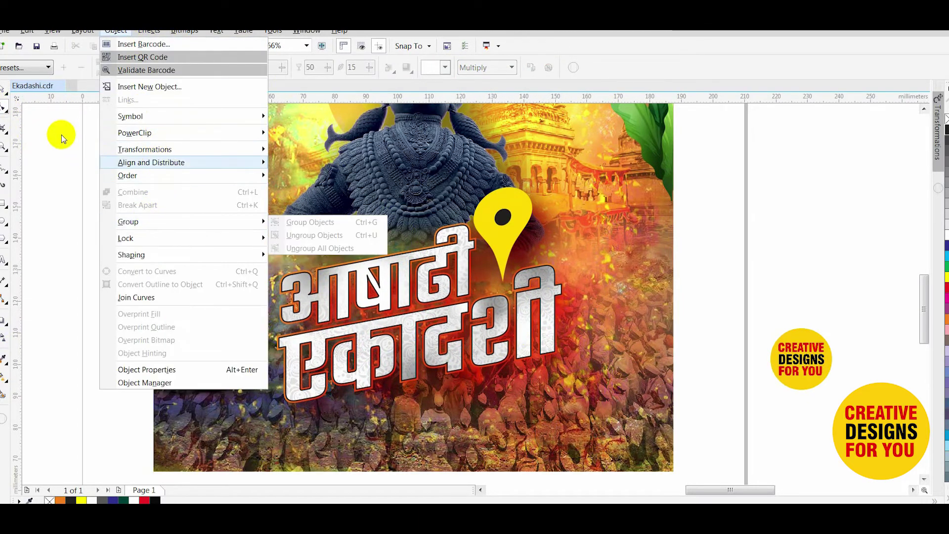
pyautogui.click(534, 384)
pyautogui.click(599, 298)
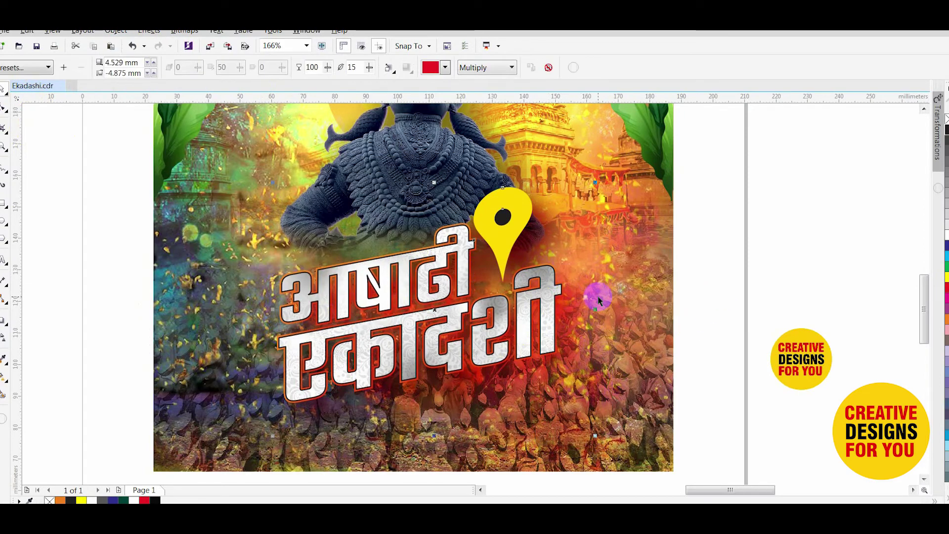
pyautogui.click(116, 31)
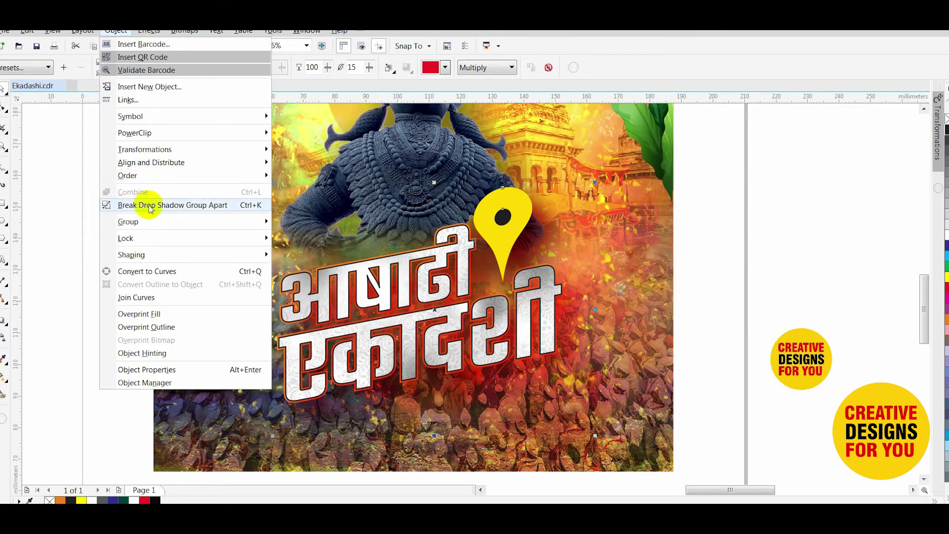
pyautogui.click(100, 263)
# Place the round Creative Designs For You logo in the poster's lower-right corner.
pyautogui.scroll(-3, 395, 227)
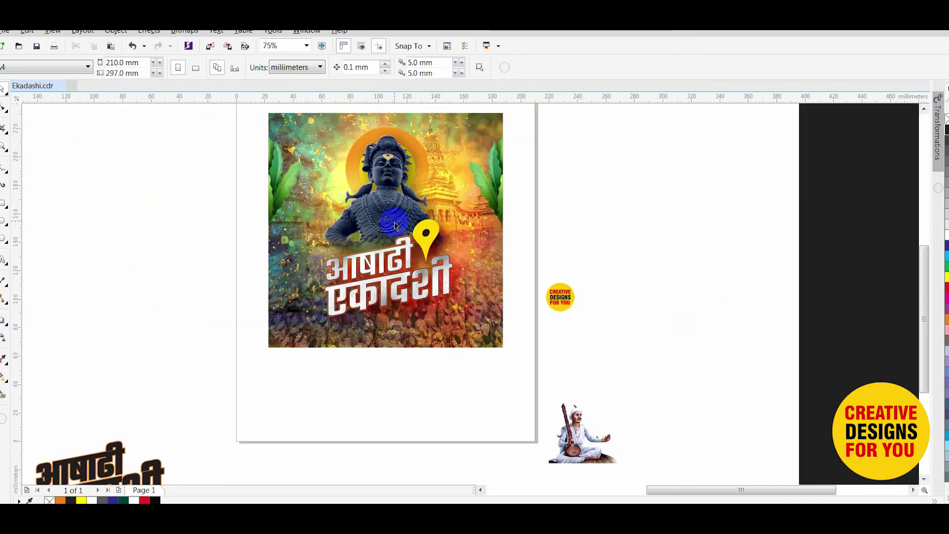
pyautogui.moveTo(560, 299); pyautogui.dragTo(476, 324)
pyautogui.click(315, 399)
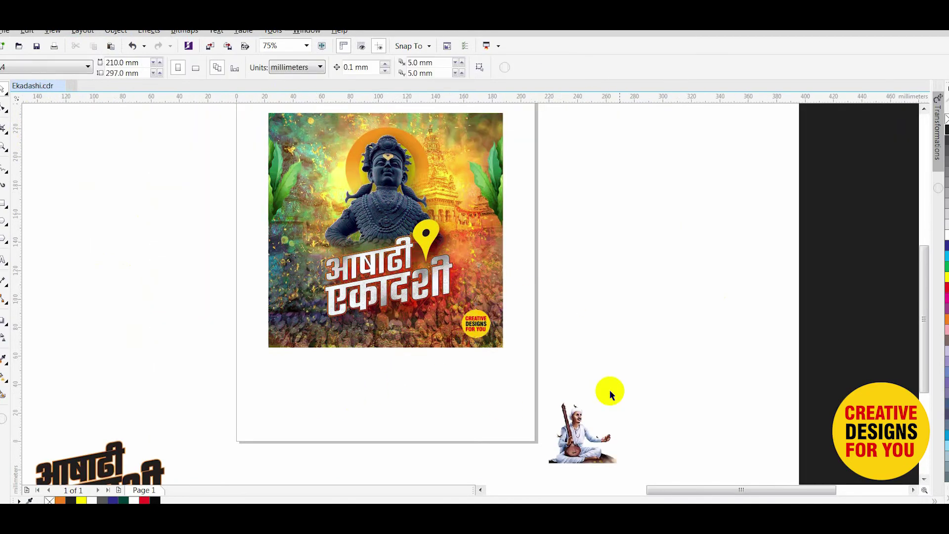
# Place the seated musician figure in the poster's lower-left corner.
pyautogui.moveTo(638, 375); pyautogui.dragTo(541, 474)
pyautogui.moveTo(586, 447); pyautogui.dragTo(302, 346)
pyautogui.scroll(4, 285, 351)
pyautogui.moveTo(377, 327); pyautogui.dragTo(478, 337)
# PowerClip the seated musician figure inside the poster background.
pyautogui.rightClick(369, 327)
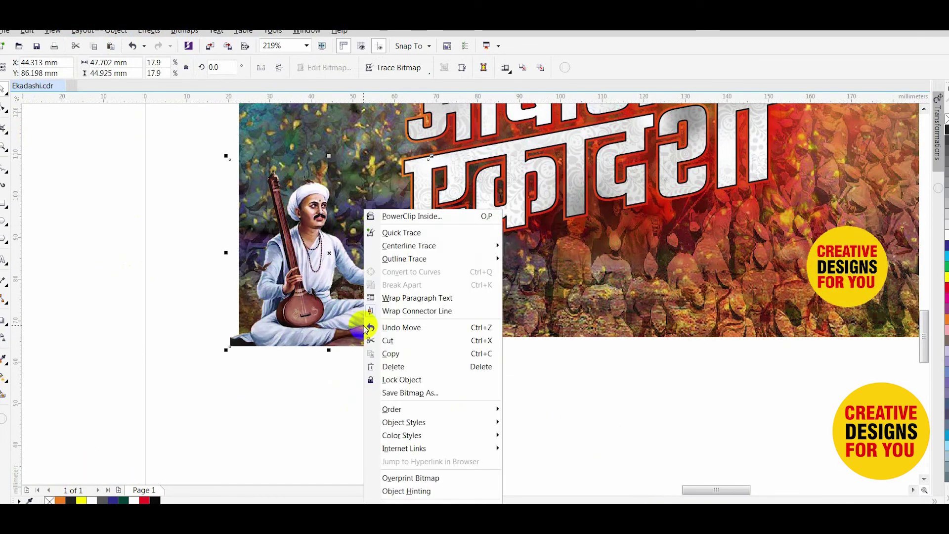
pyautogui.click(447, 216)
pyautogui.click(547, 387)
pyautogui.scroll(-4, 549, 336)
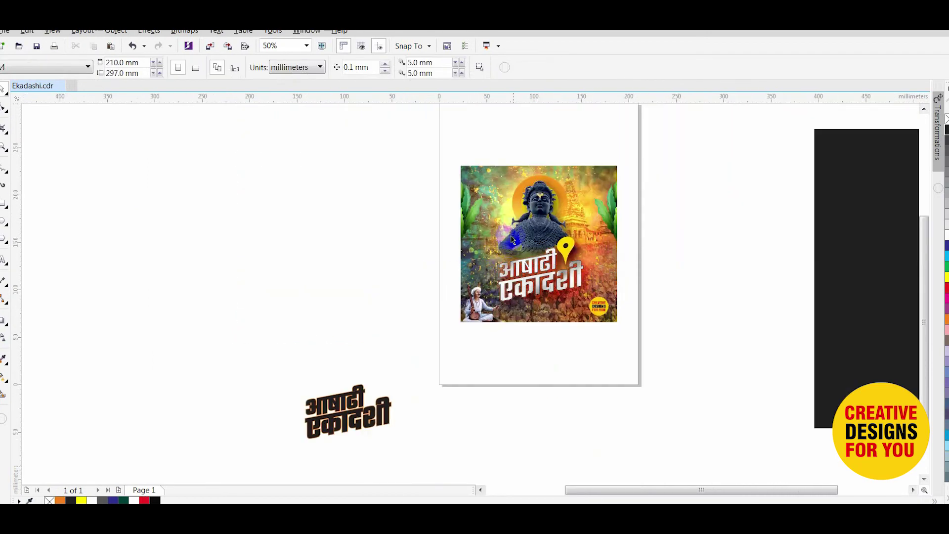
pyautogui.press('F2')
pyautogui.moveTo(446, 156); pyautogui.dragTo(629, 333)
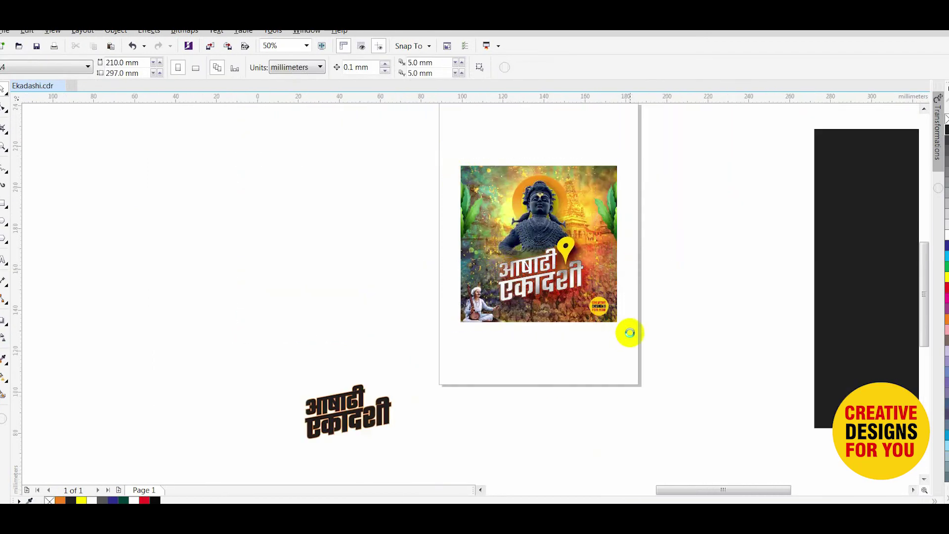